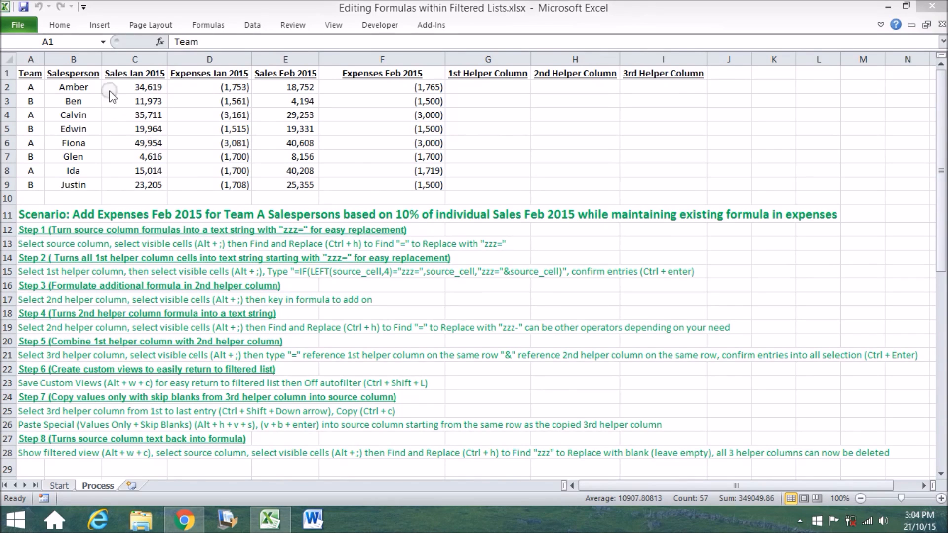
Step: Add filters to the salesperson table A1:I9 and filter the Team column to show only team A
{"action": "key", "text": "ctrl+a"}
{"action": "left_click_drag", "start_coordinate": [34, 74], "coordinate": [648, 184]}
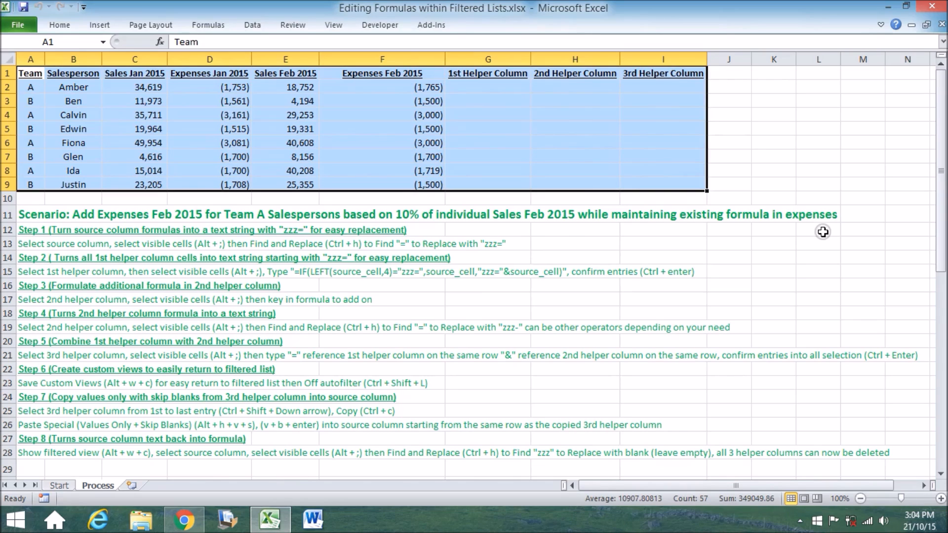
{"action": "key", "text": "ctrl+shift+l"}
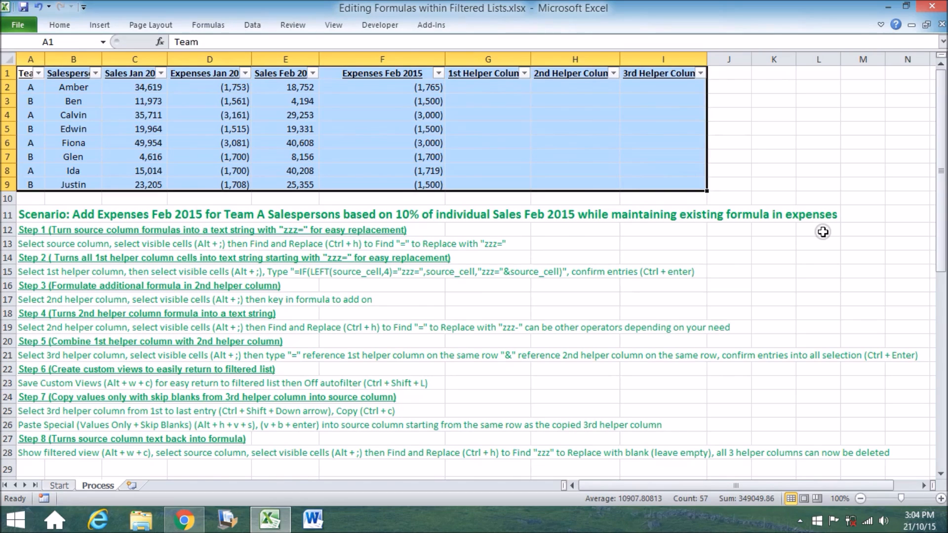
{"action": "left_click", "coordinate": [38, 73]}
{"action": "left_click", "coordinate": [42, 201]}
{"action": "left_click", "coordinate": [42, 213]}
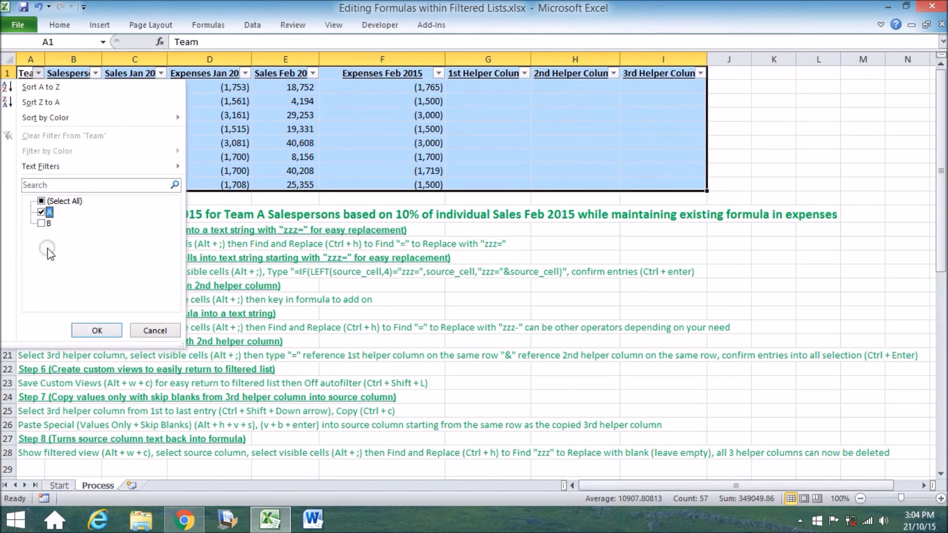
{"action": "left_click", "coordinate": [97, 330]}
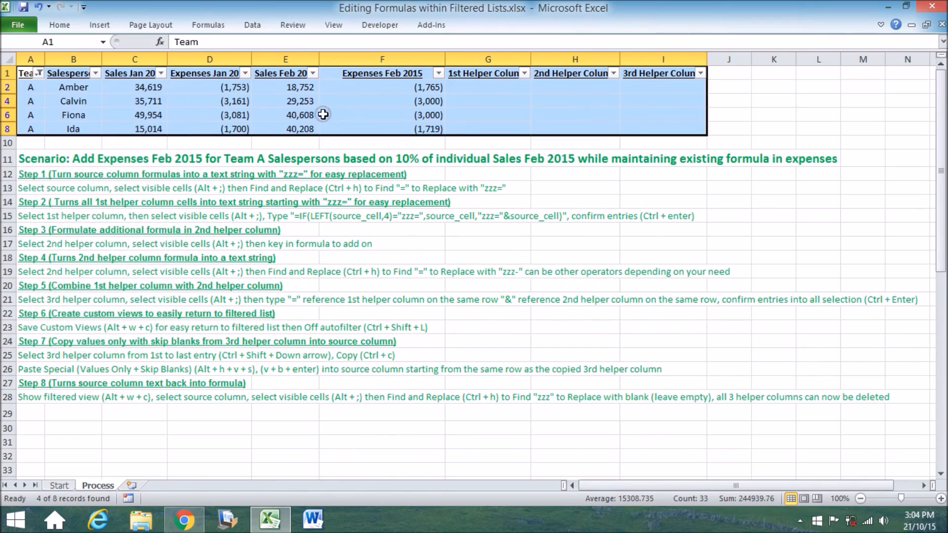
Step: Try copying the visible Expenses Feb 2015 cells into the 2nd Helper Column starting at H2, and undo the paste
{"action": "left_click", "coordinate": [345, 105]}
{"action": "left_click_drag", "start_coordinate": [410, 88], "coordinate": [413, 130]}
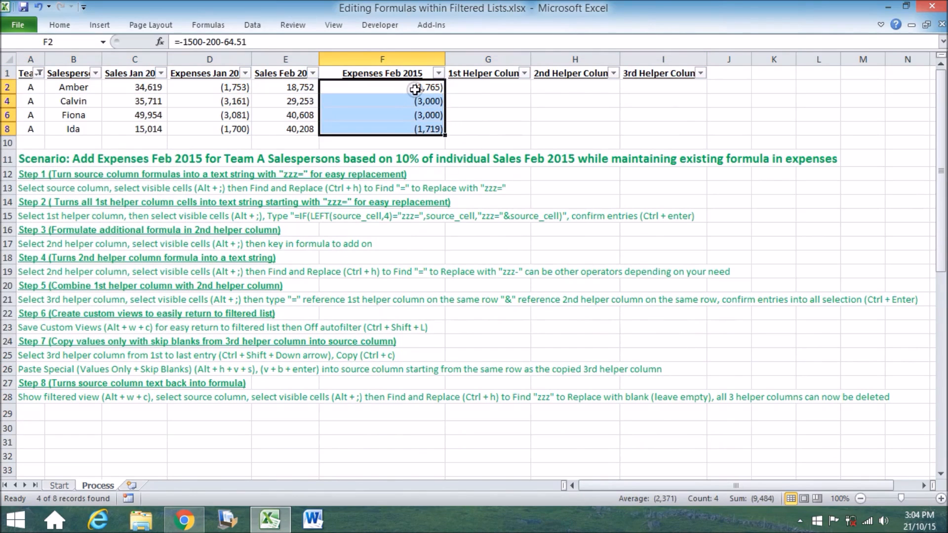
{"action": "key", "text": "alt+semicolon"}
{"action": "key", "text": "ctrl+c"}
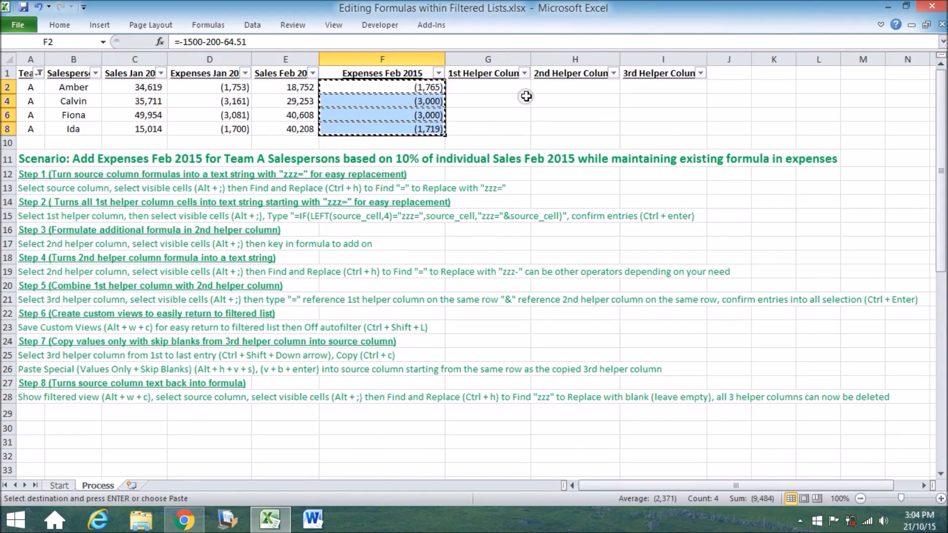
{"action": "left_click", "coordinate": [559, 86]}
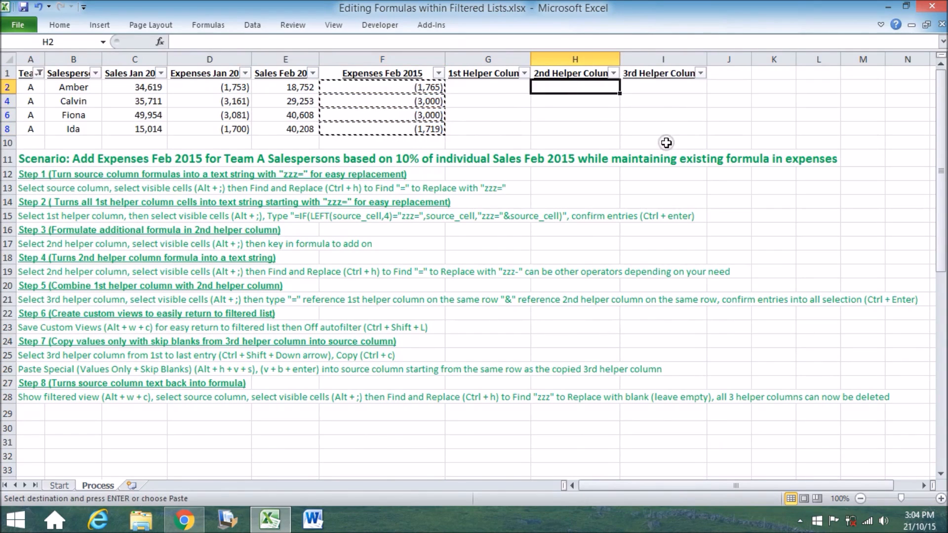
{"action": "key", "text": "ctrl+v"}
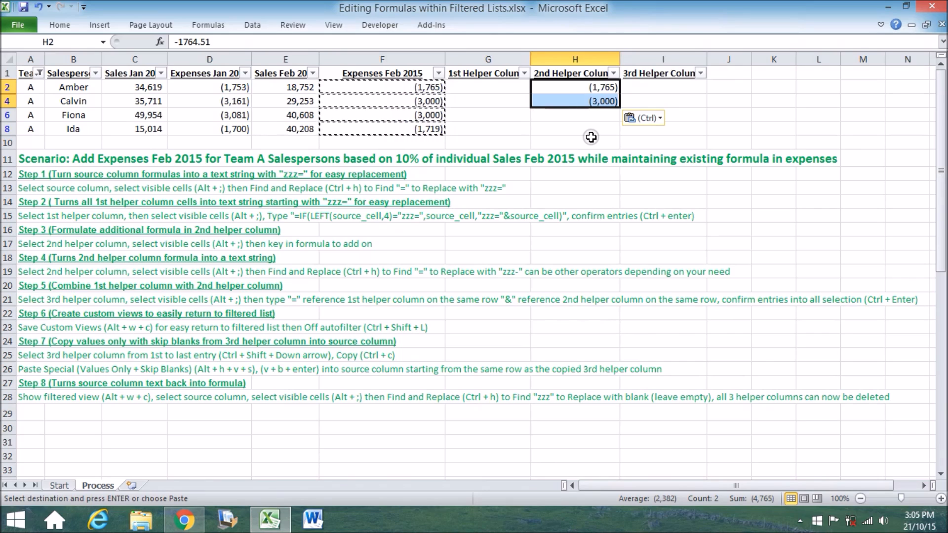
{"action": "key", "text": "ctrl+z"}
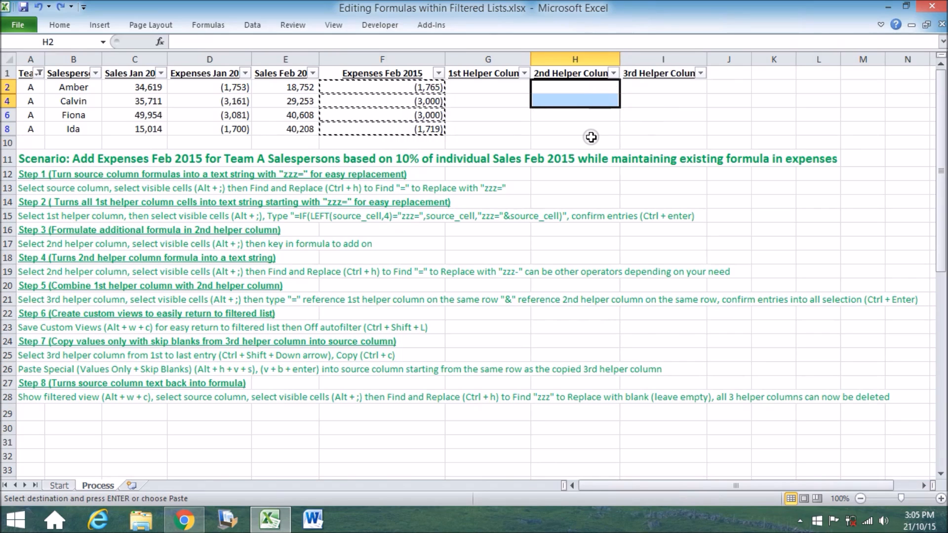
{"action": "key", "text": "Escape"}
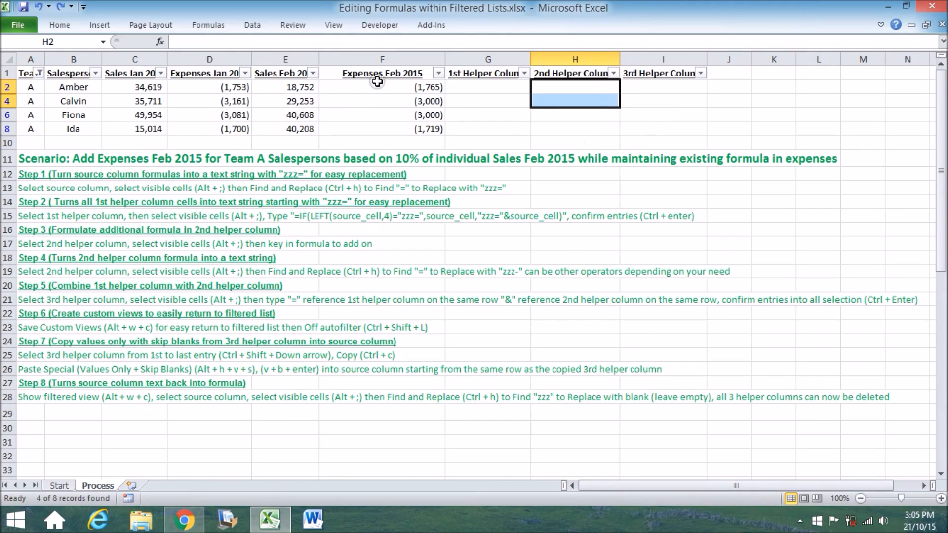
{"action": "left_click", "coordinate": [25, 156]}
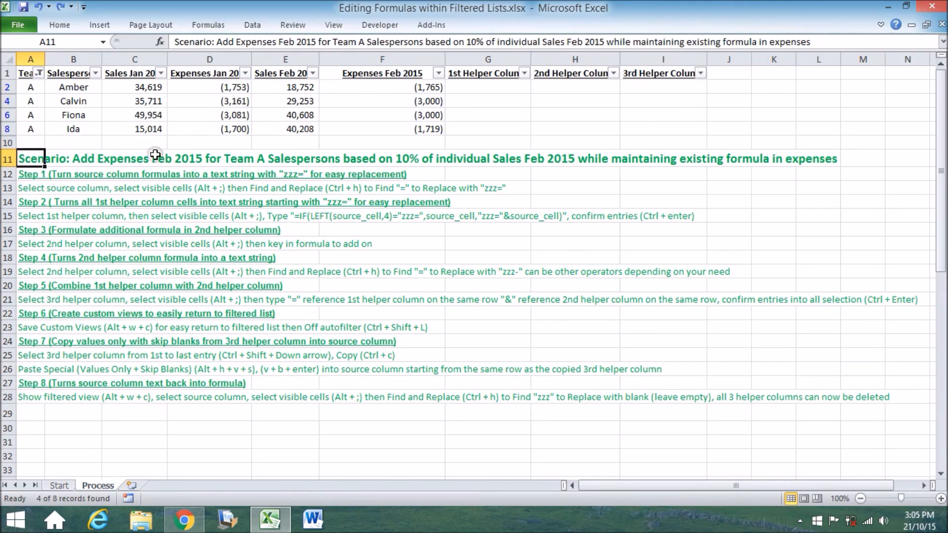
{"action": "left_click_drag", "start_coordinate": [390, 84], "coordinate": [400, 128]}
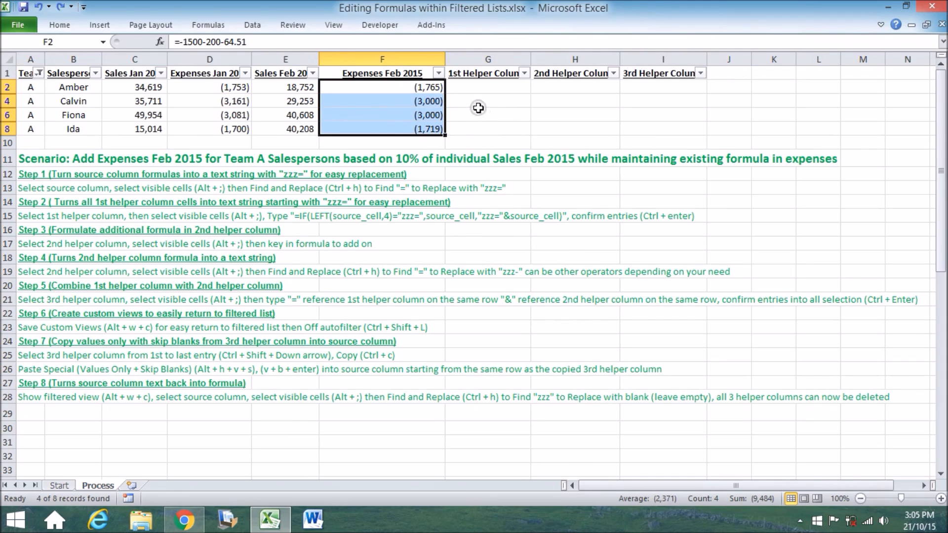
{"action": "left_click_drag", "start_coordinate": [296, 87], "coordinate": [285, 129]}
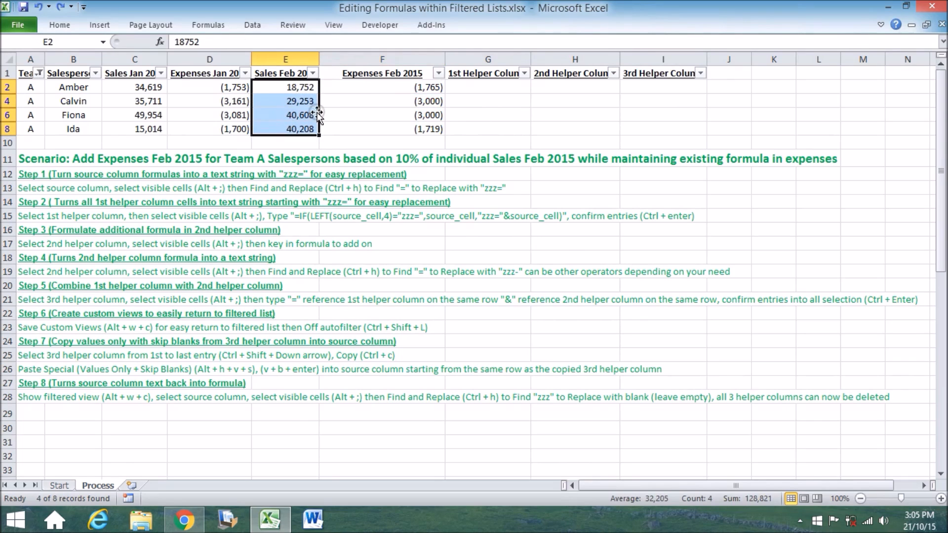
{"action": "left_click_drag", "start_coordinate": [29, 87], "coordinate": [30, 127]}
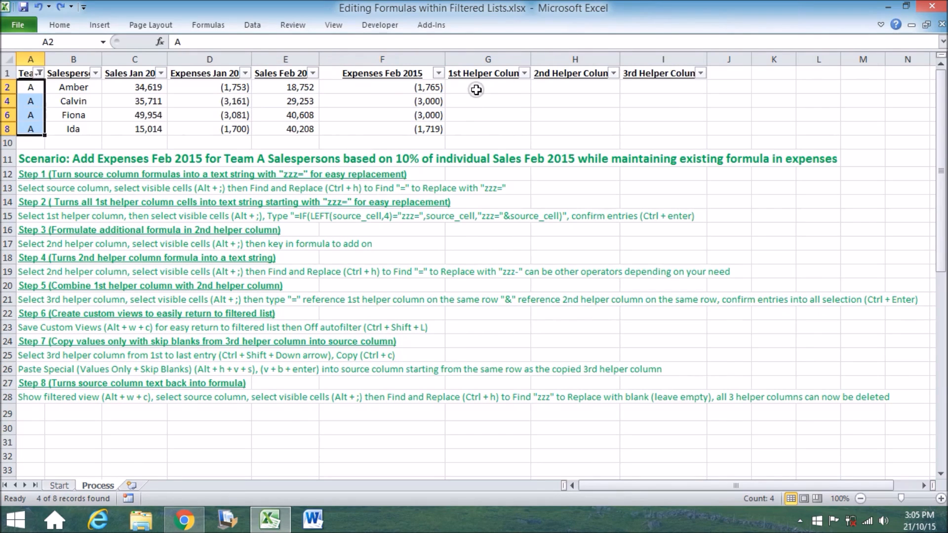
Step: Replace every "=" with "zzz=" in only the visible Expenses Feb 2015 cells, F2:F8
{"action": "left_click_drag", "start_coordinate": [417, 85], "coordinate": [412, 134]}
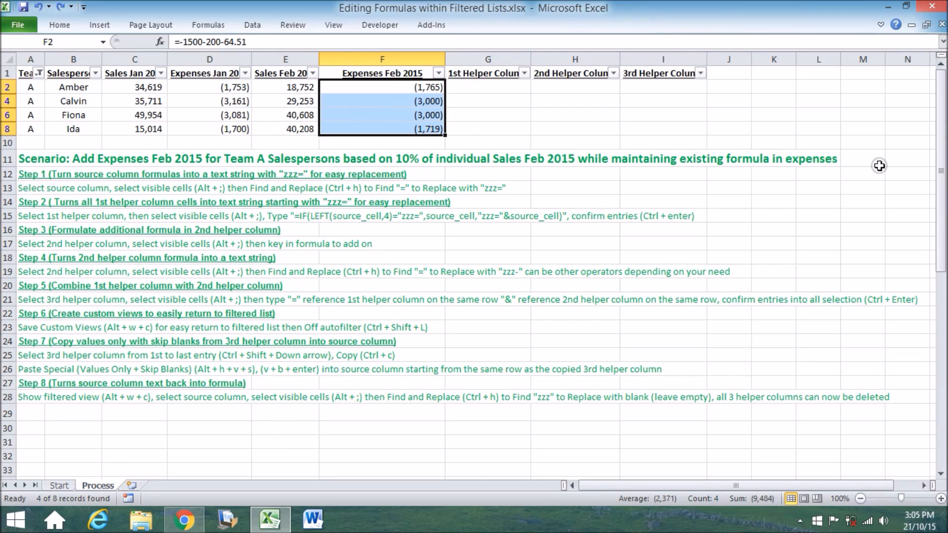
{"action": "key", "text": "alt+semicolon"}
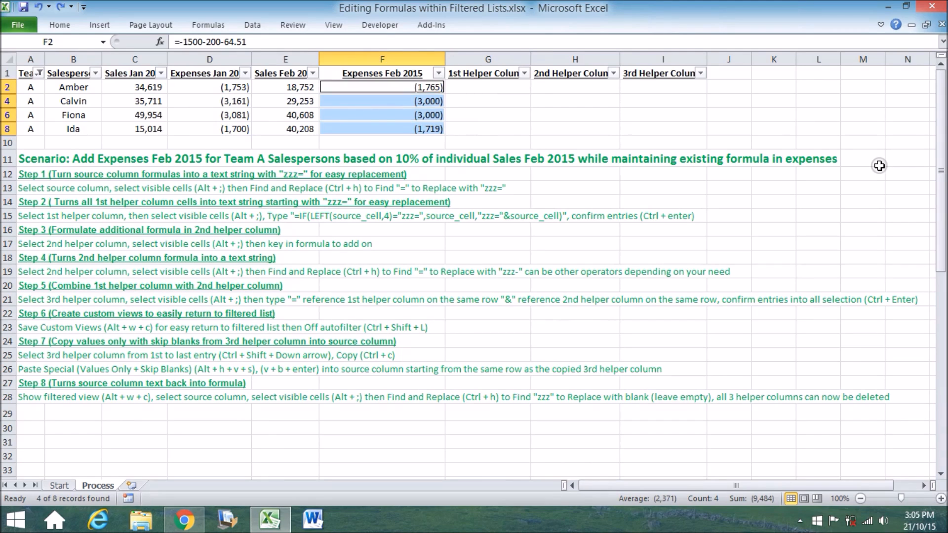
{"action": "key", "text": "ctrl+h"}
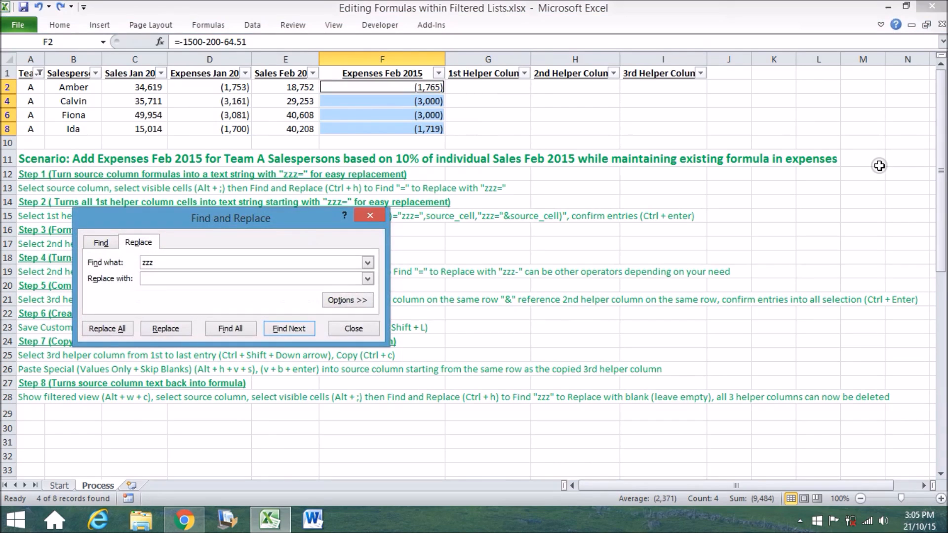
{"action": "key", "text": "shift+Tab"}
{"action": "type", "text": "="}
{"action": "key", "text": "Tab"}
{"action": "type", "text": "zzz="}
{"action": "key", "text": "alt+a"}
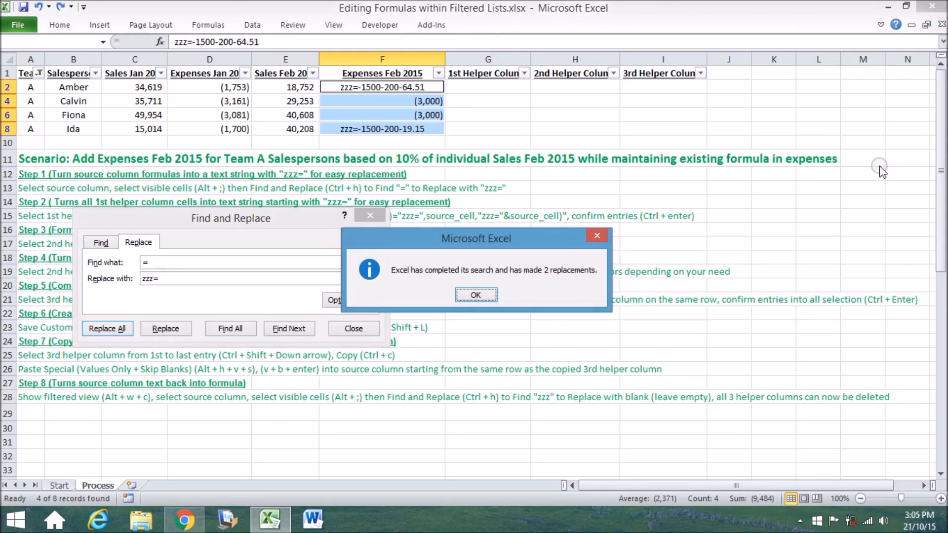
{"action": "key", "text": "Return"}
{"action": "key", "text": "Escape"}
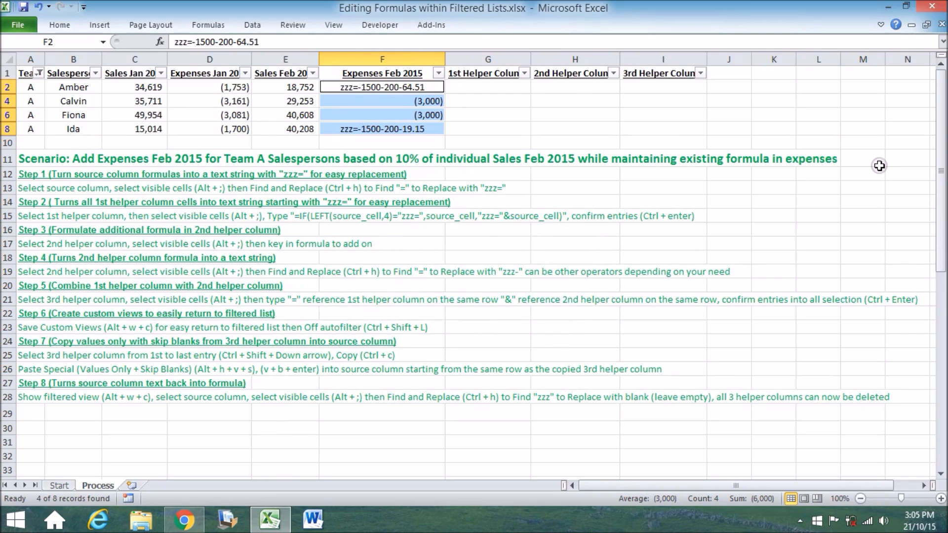
{"action": "left_click_drag", "start_coordinate": [421, 104], "coordinate": [432, 113]}
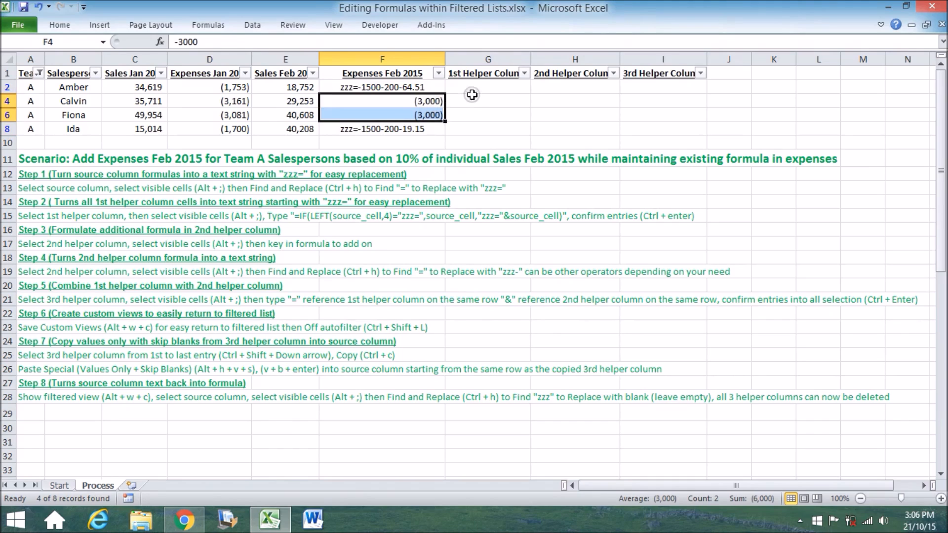
{"action": "left_click_drag", "start_coordinate": [425, 101], "coordinate": [427, 108]}
{"action": "left_click", "coordinate": [338, 88]}
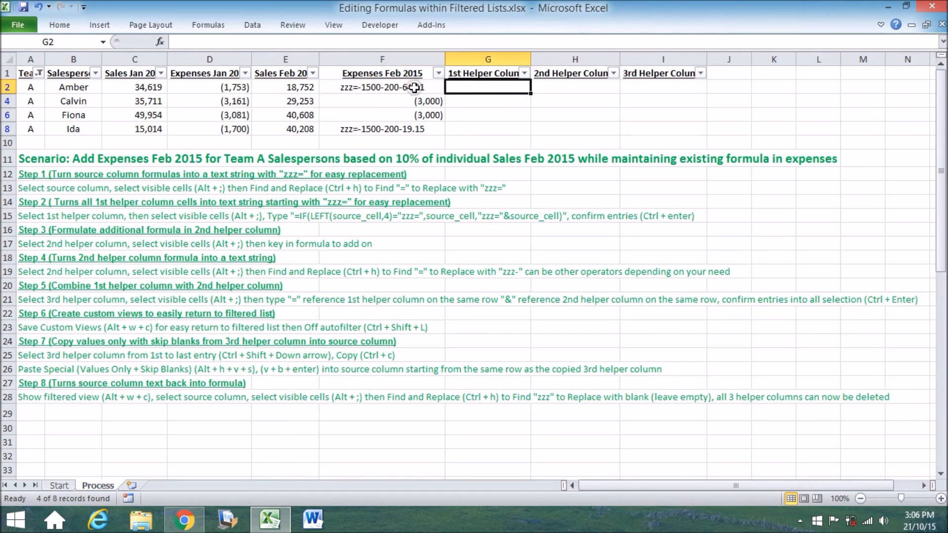
{"action": "left_click", "coordinate": [412, 135]}
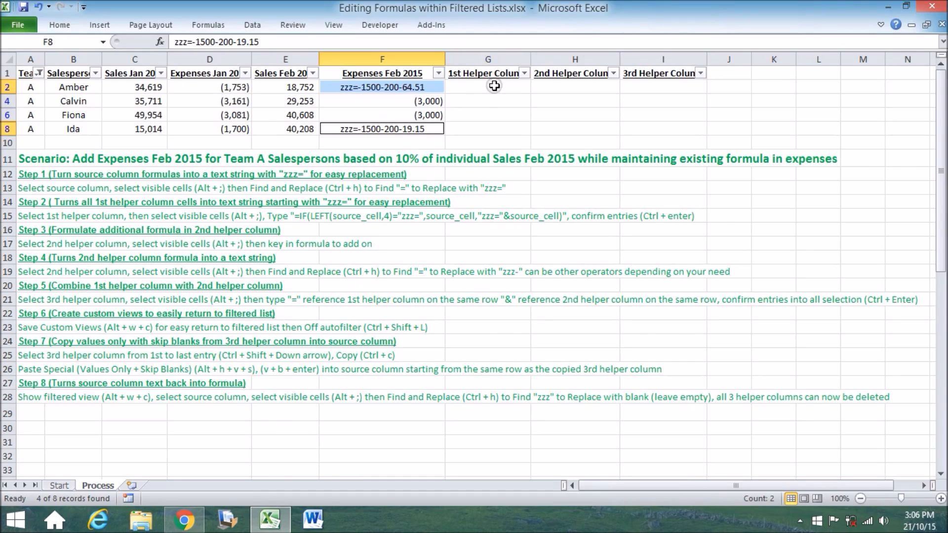
Step: Fill only the visible 1st Helper Column cells, G2:G8, with the formula =IF(LEFT(F2,4)="zzz=",F2,"zzz="&F2)
{"action": "left_click", "coordinate": [491, 86]}
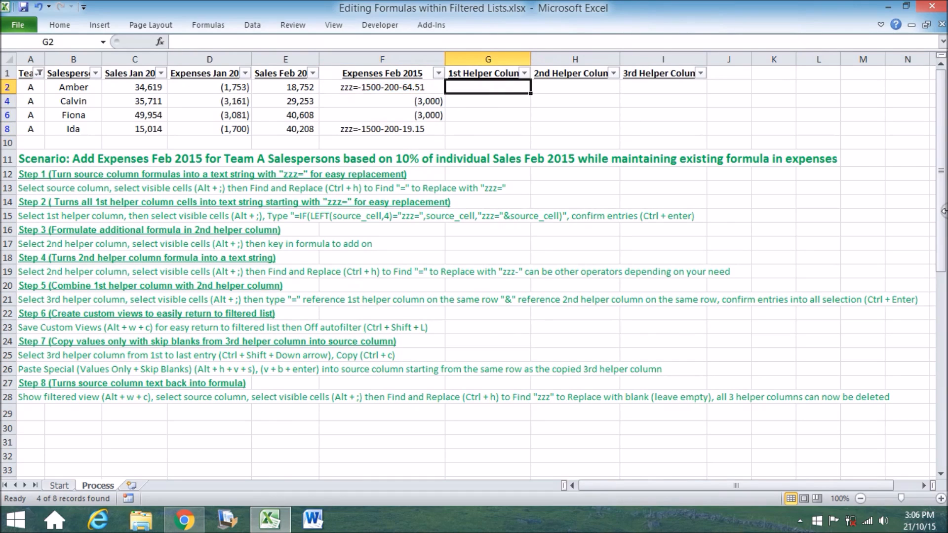
{"action": "left_click_drag", "start_coordinate": [488, 86], "coordinate": [488, 129]}
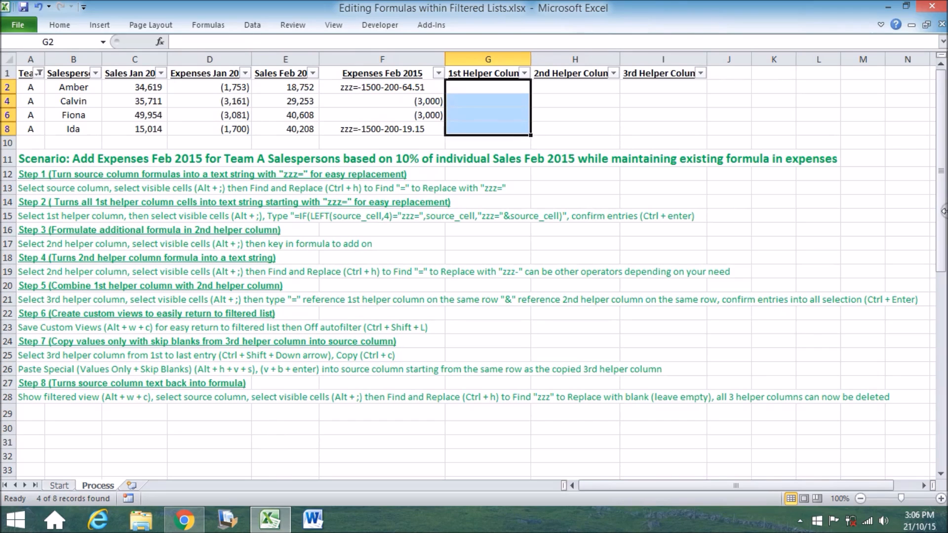
{"action": "key", "text": "alt+semicolon"}
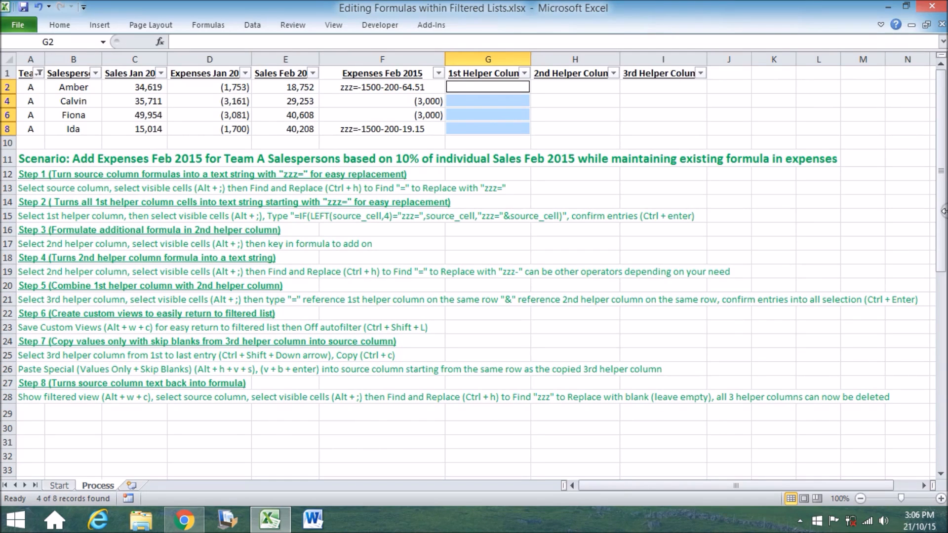
{"action": "type", "text": "="}
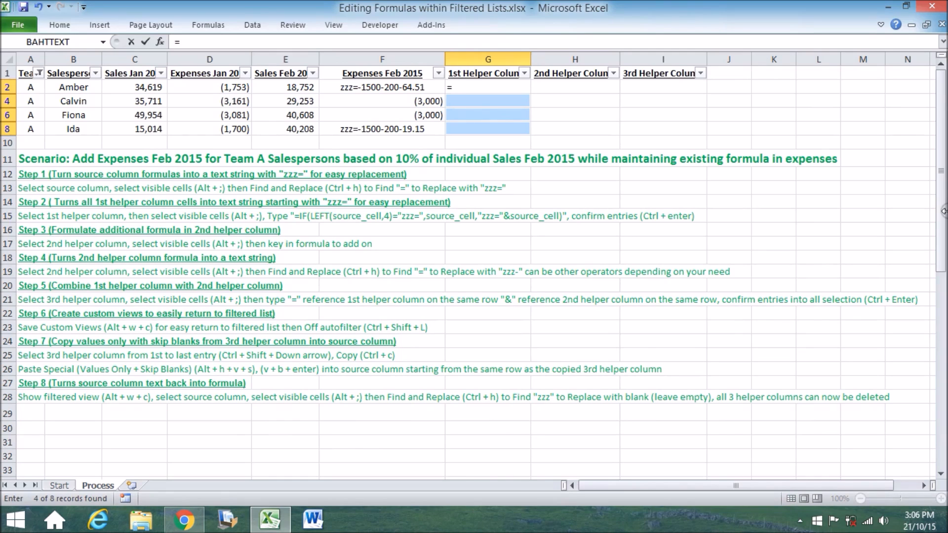
{"action": "type", "text": "if"}
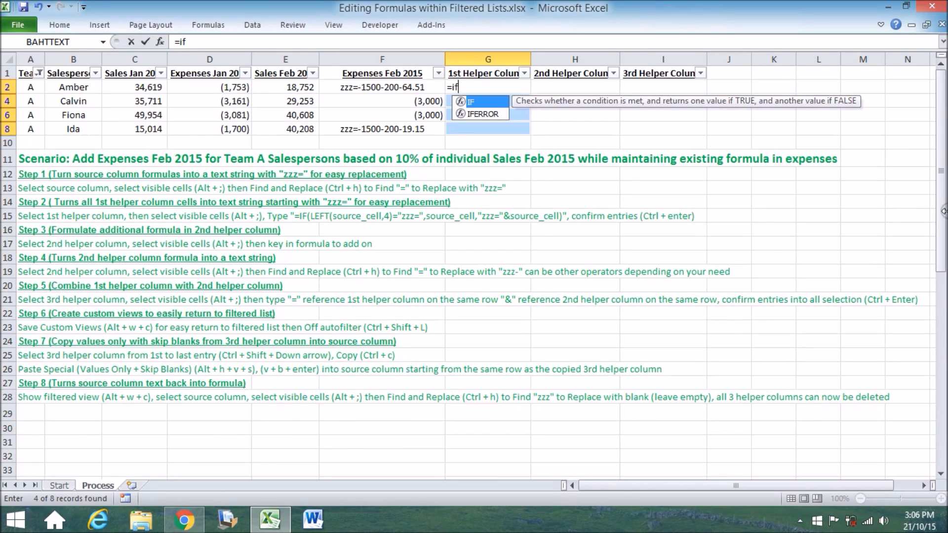
{"action": "key", "text": "Tab"}
{"action": "type", "text": "left"}
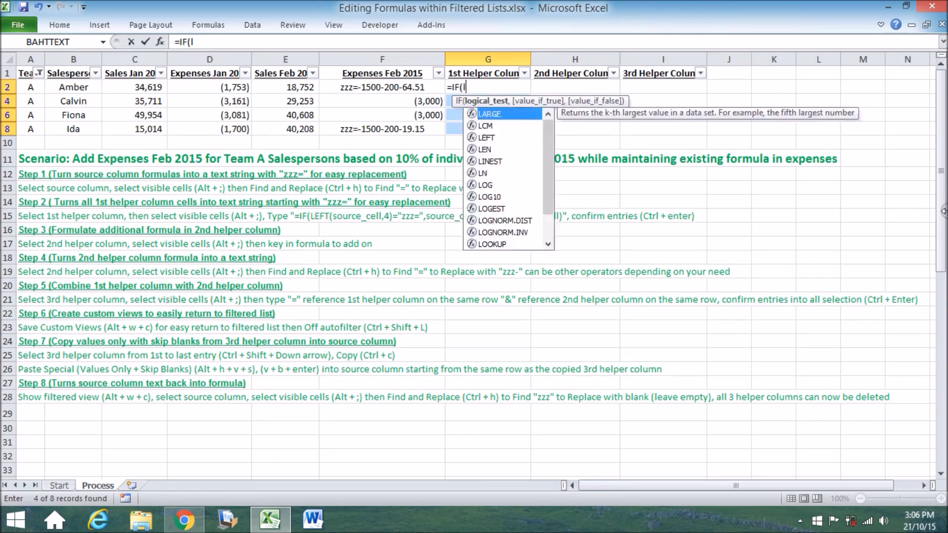
{"action": "left_click", "coordinate": [386, 88]}
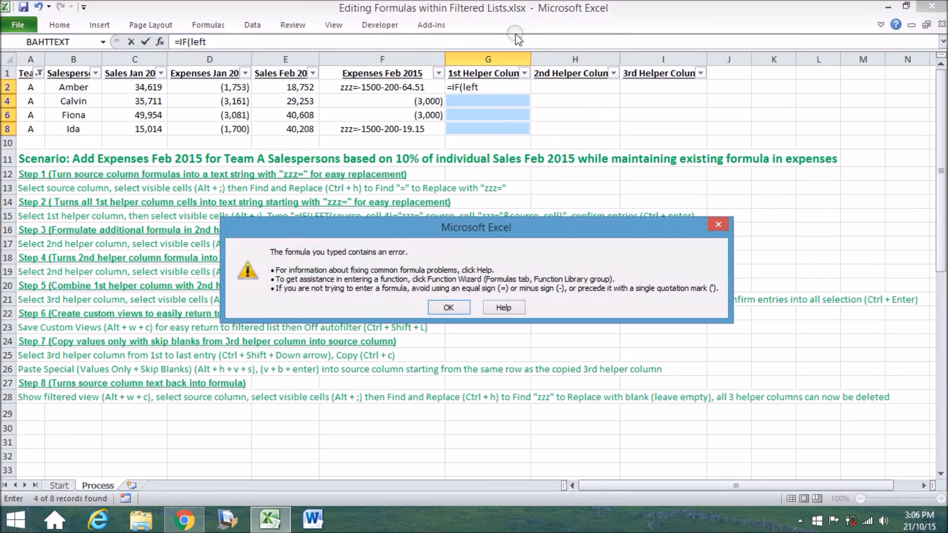
{"action": "left_click", "coordinate": [452, 307]}
{"action": "key", "text": "Right"}
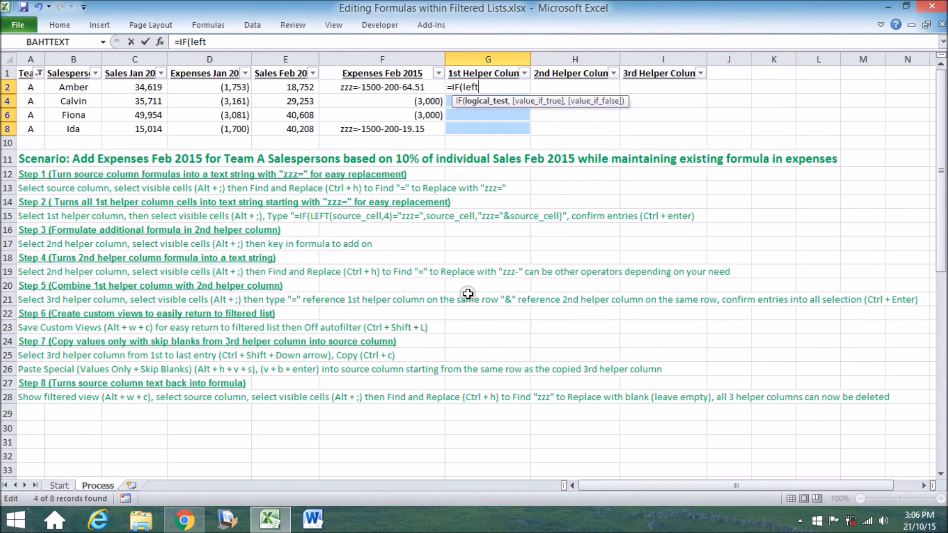
{"action": "type", "text": "("}
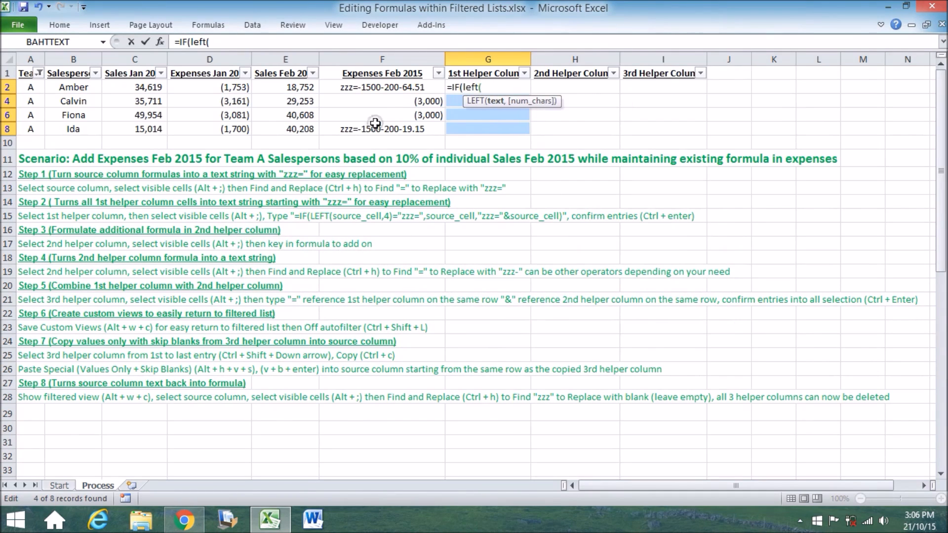
{"action": "left_click", "coordinate": [395, 88]}
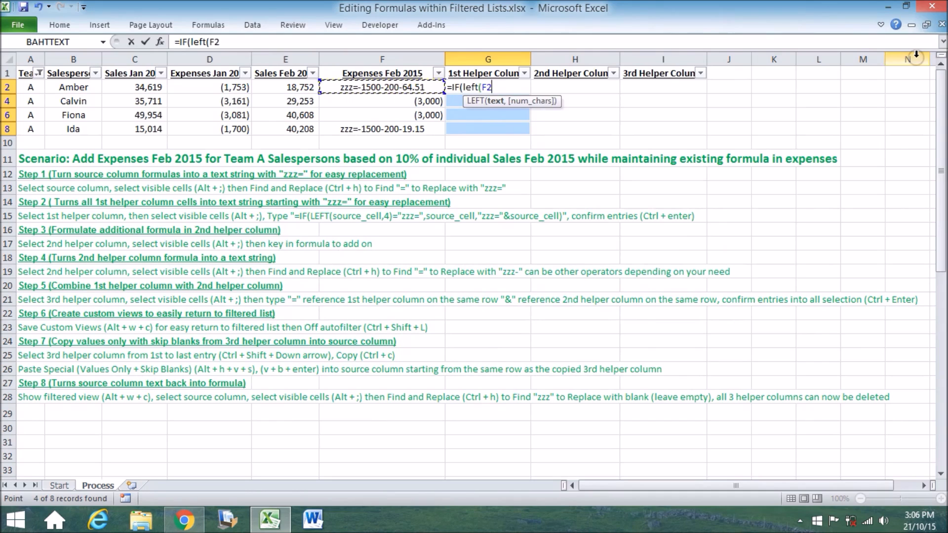
{"action": "type", "text": ",4"}
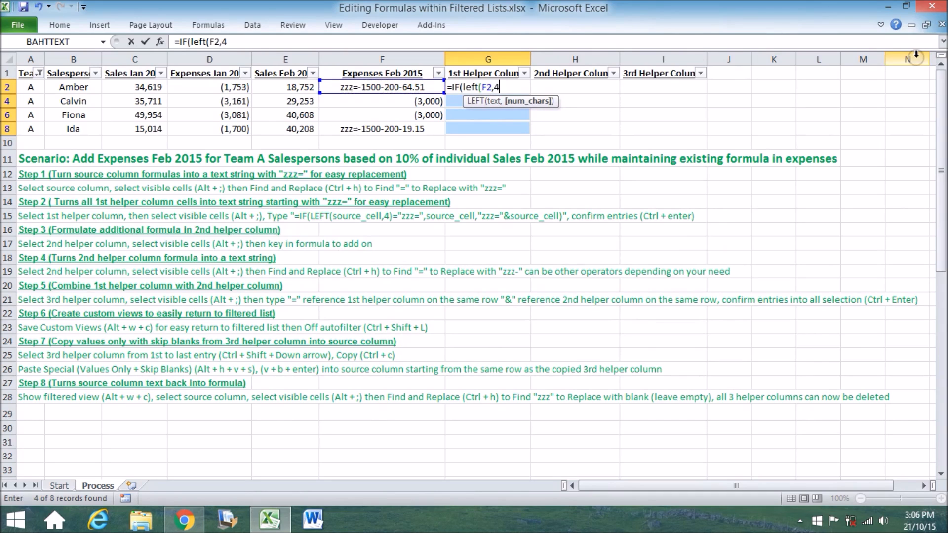
{"action": "type", "text": ")=\""}
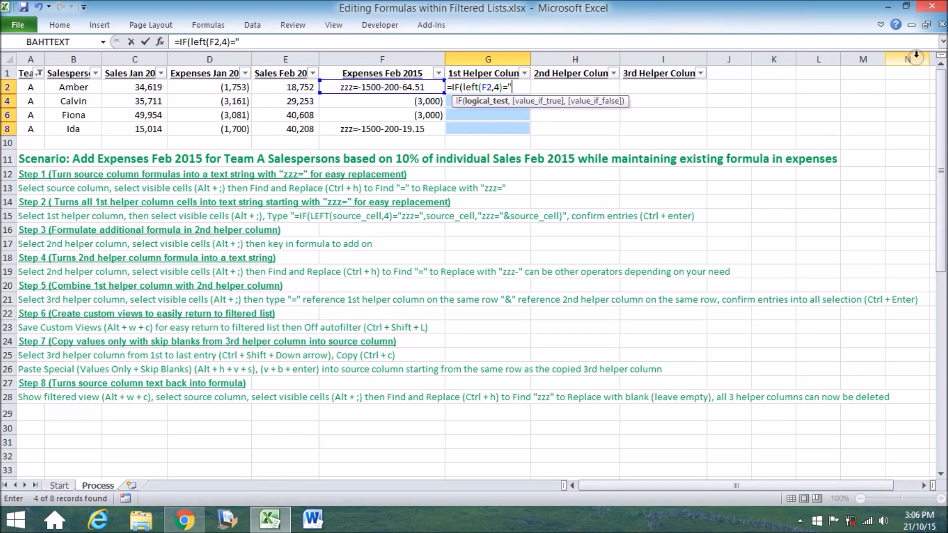
{"action": "type", "text": "zzz=\","}
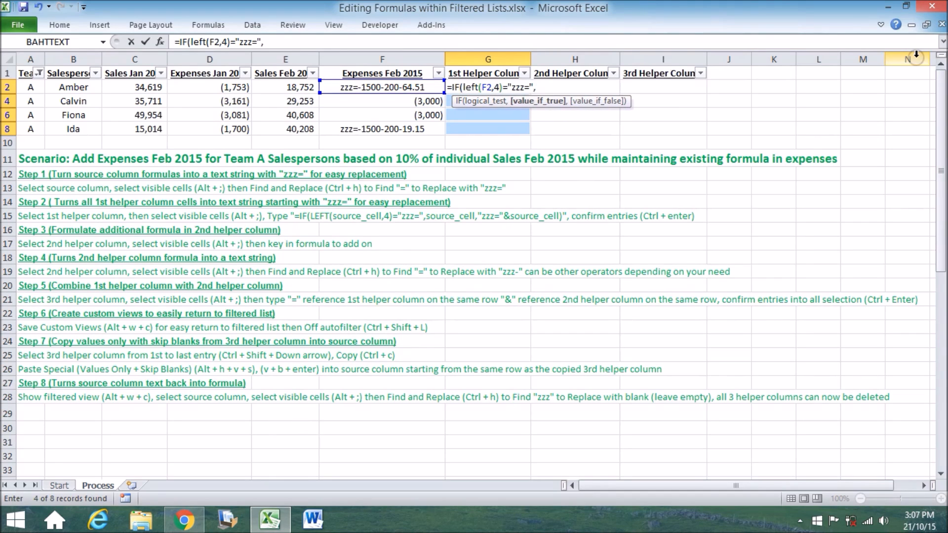
{"action": "left_click", "coordinate": [404, 88]}
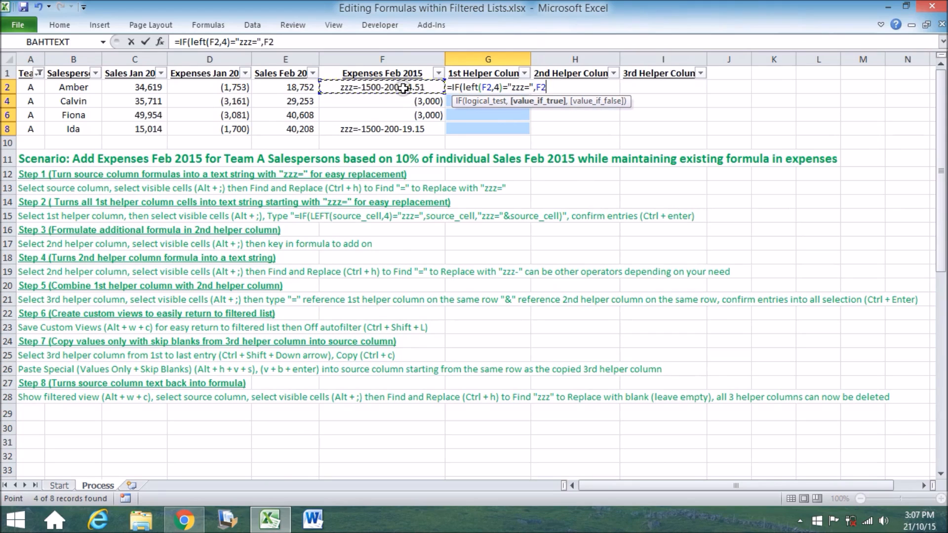
{"action": "type", "text": ","}
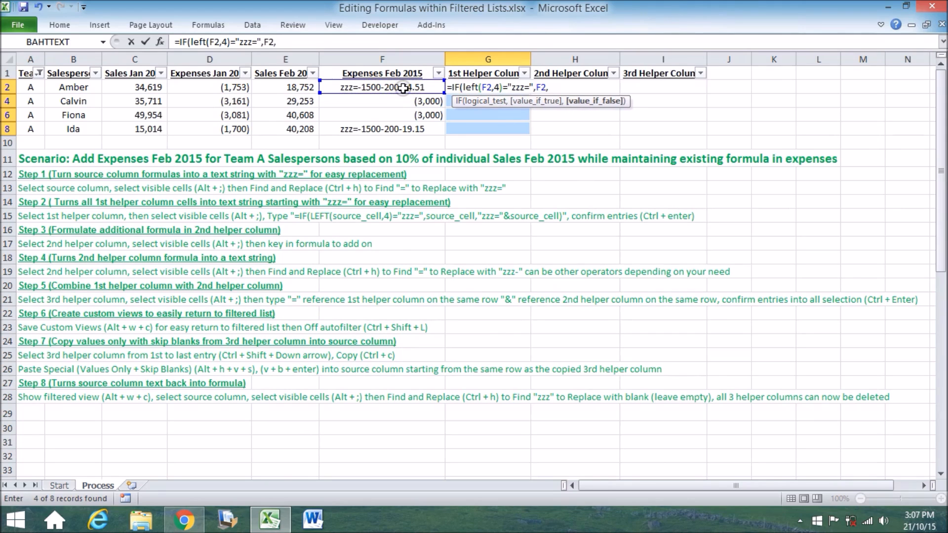
{"action": "type", "text": "\"zzz=\"&"}
{"action": "left_click", "coordinate": [404, 88]}
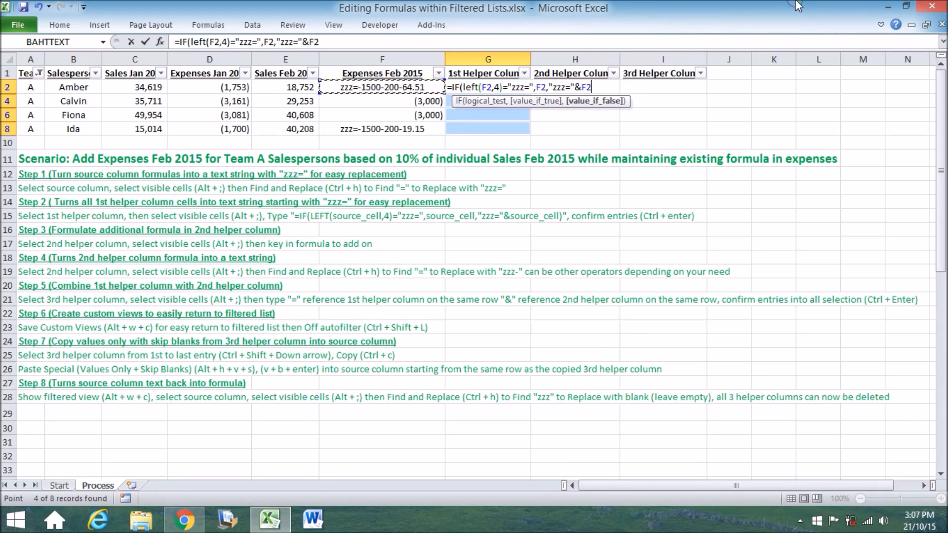
{"action": "type", "text": ")"}
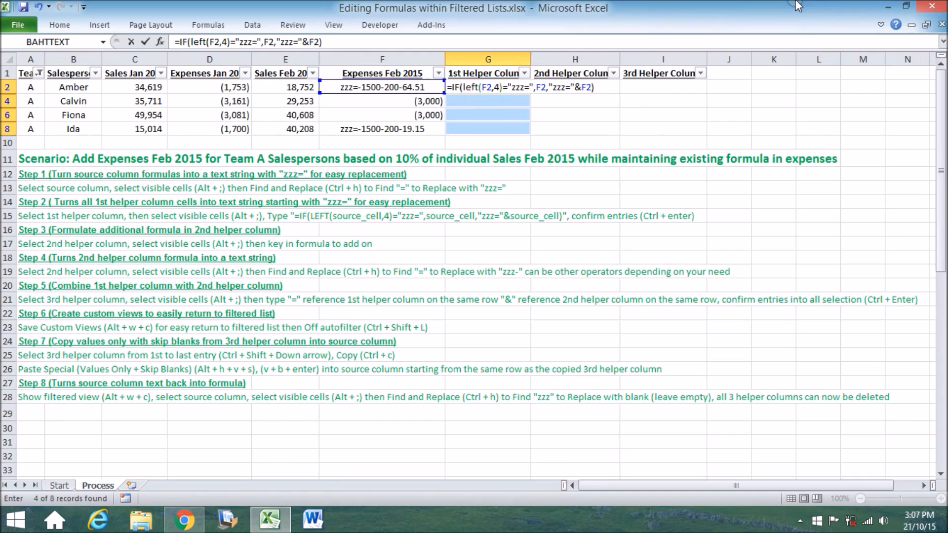
{"action": "key", "text": "ctrl+Return"}
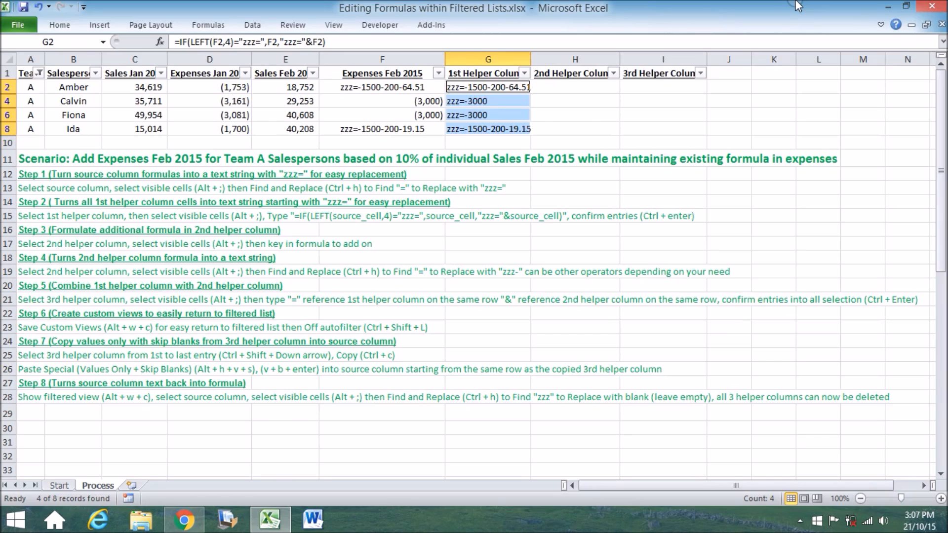
Step: Fill only the visible 2nd Helper Column cells, H2:H8, with the formula =E2*10%
{"action": "key", "text": "Right"}
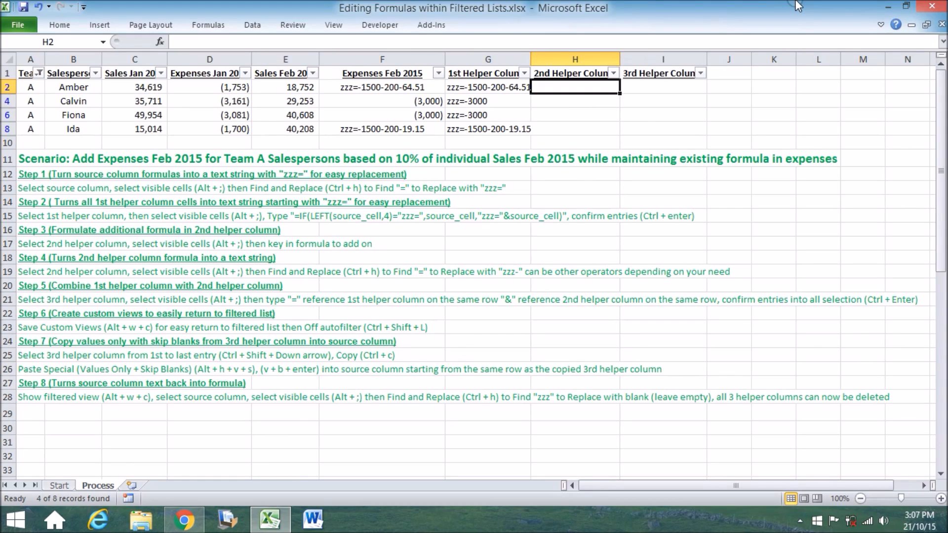
{"action": "key", "text": "shift+Down"}
{"action": "key", "text": "shift+Down"}
{"action": "key", "text": "shift+Down"}
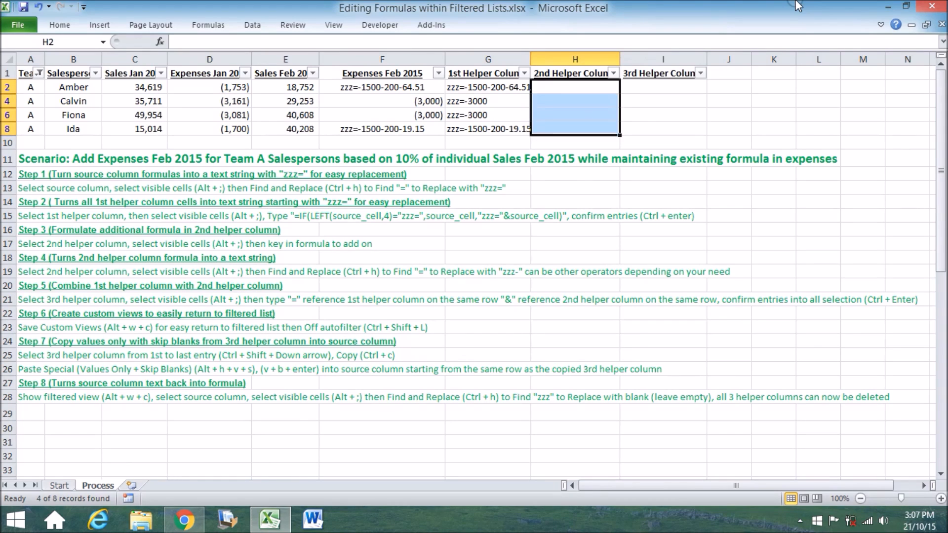
{"action": "key", "text": "alt+semicolon"}
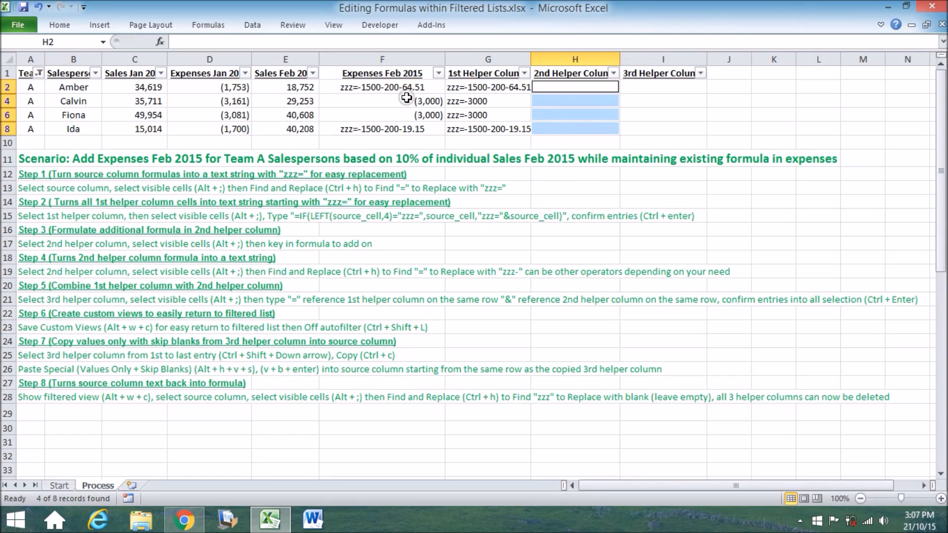
{"action": "type", "text": "="}
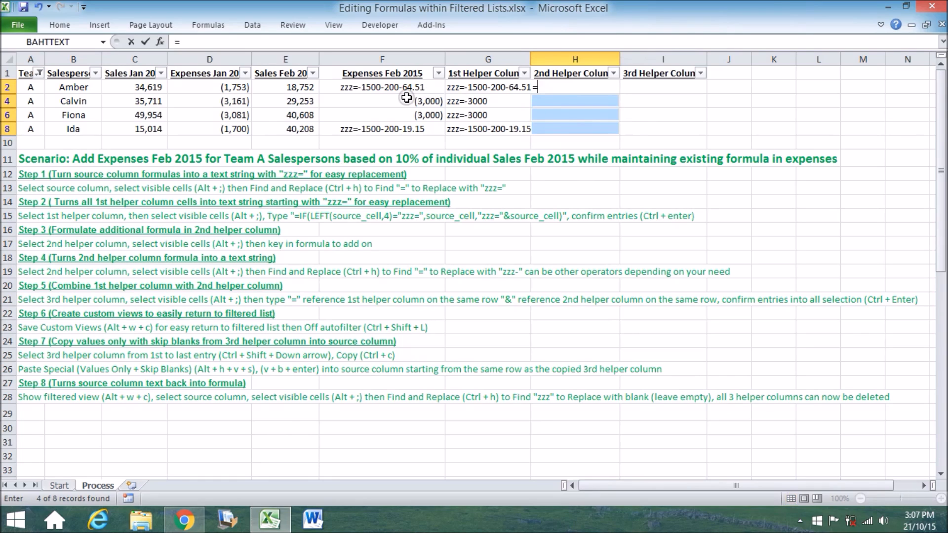
{"action": "left_click", "coordinate": [289, 93]}
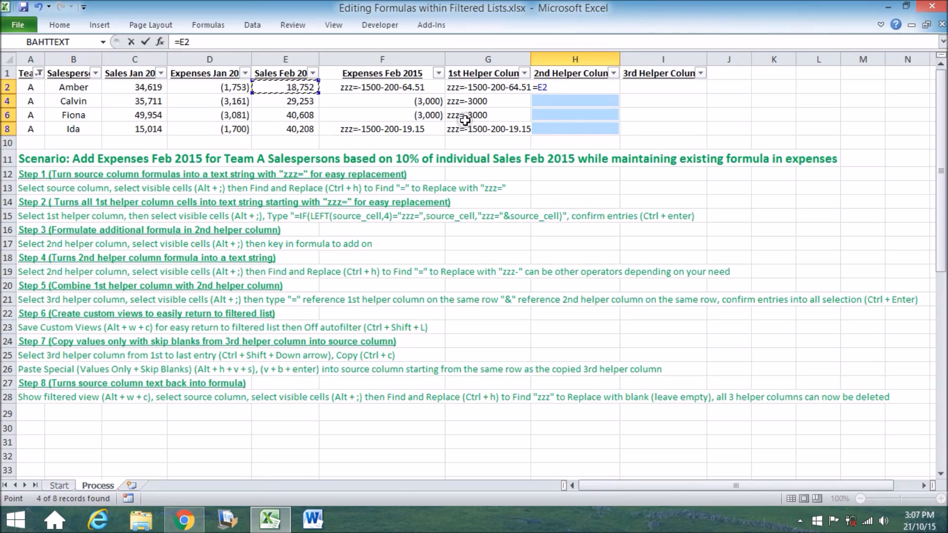
{"action": "type", "text": "*10%"}
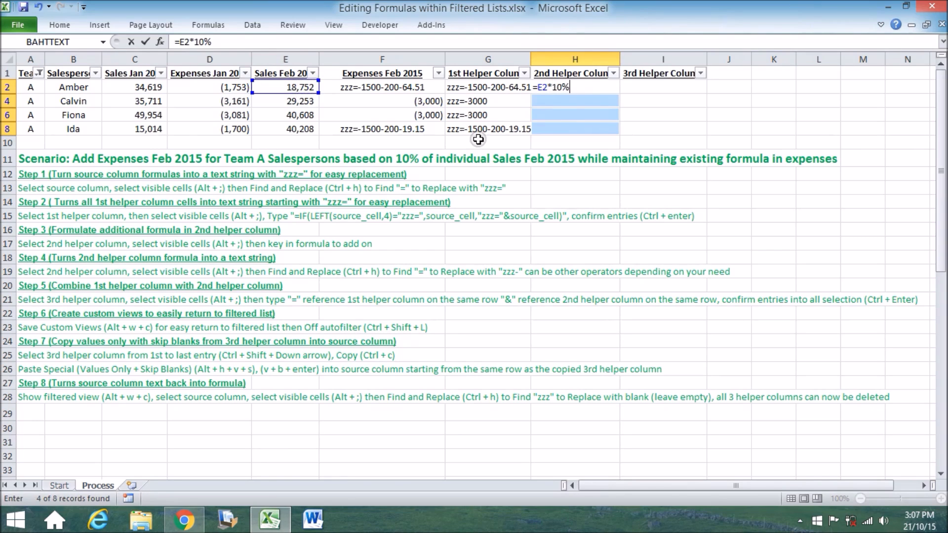
{"action": "key", "text": "ctrl+Return"}
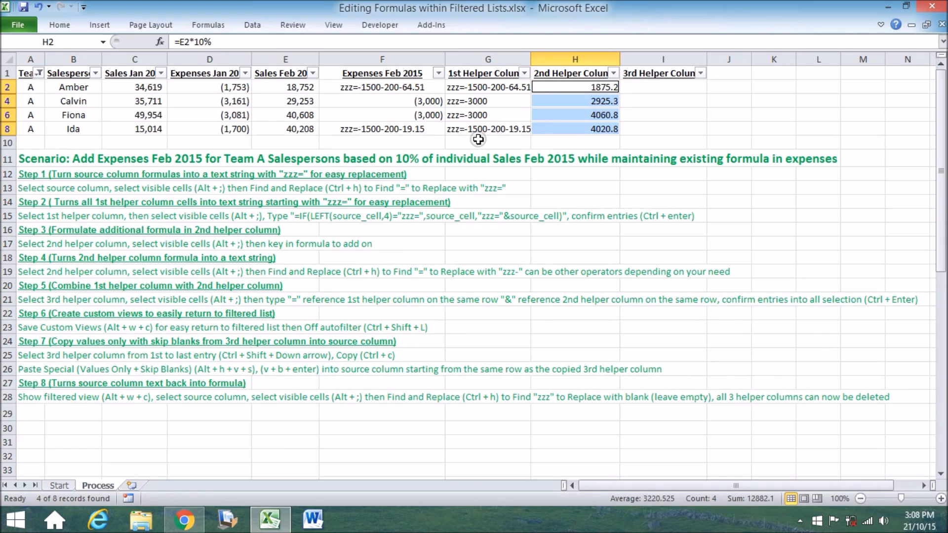
Step: Replace every "=" with "zzz-" in the visible 2nd Helper Column cells, H2:H8
{"action": "key", "text": "ctrl+h"}
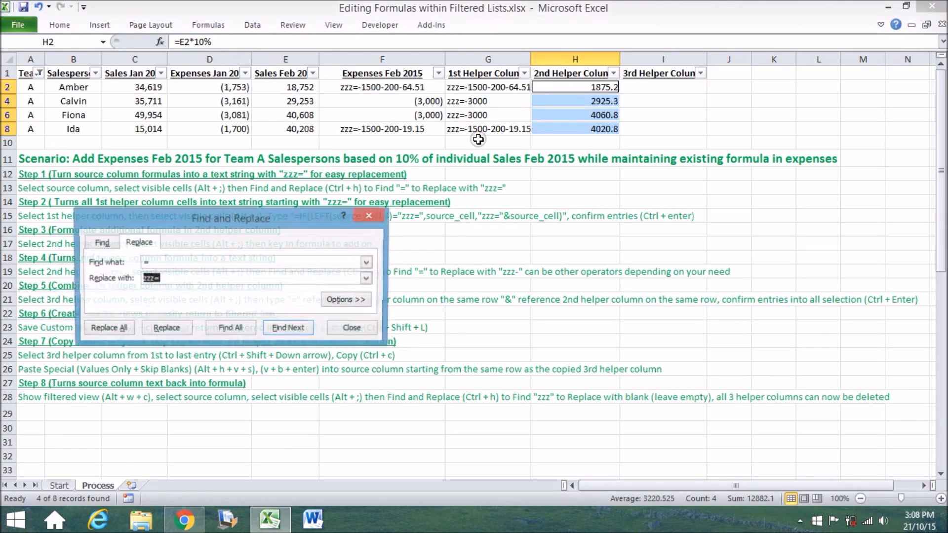
{"action": "type", "text": "zzz"}
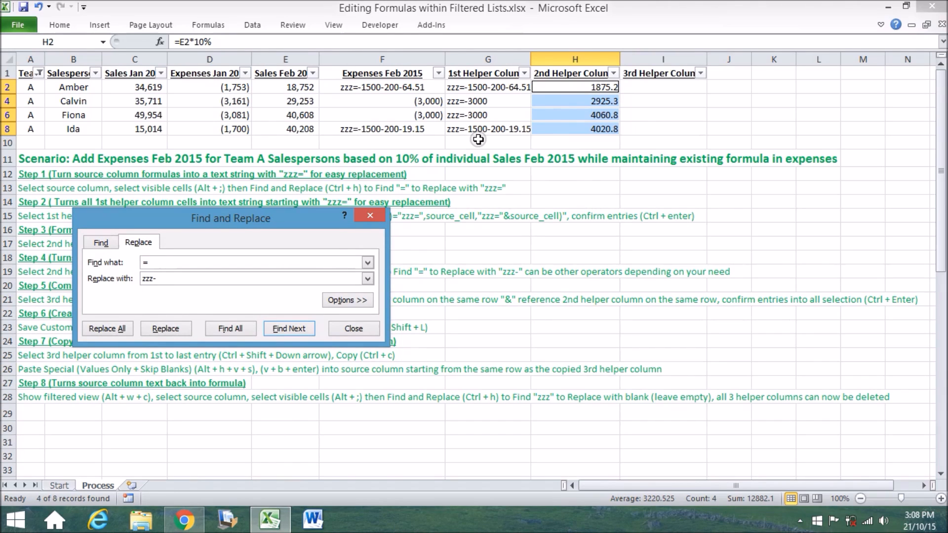
{"action": "key", "text": "alt+a"}
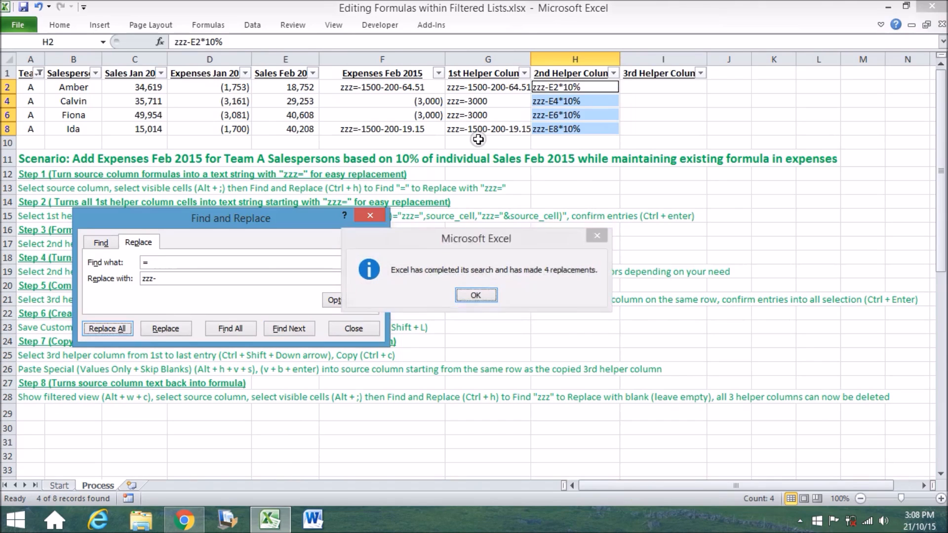
{"action": "key", "text": "Return"}
{"action": "key", "text": "Escape"}
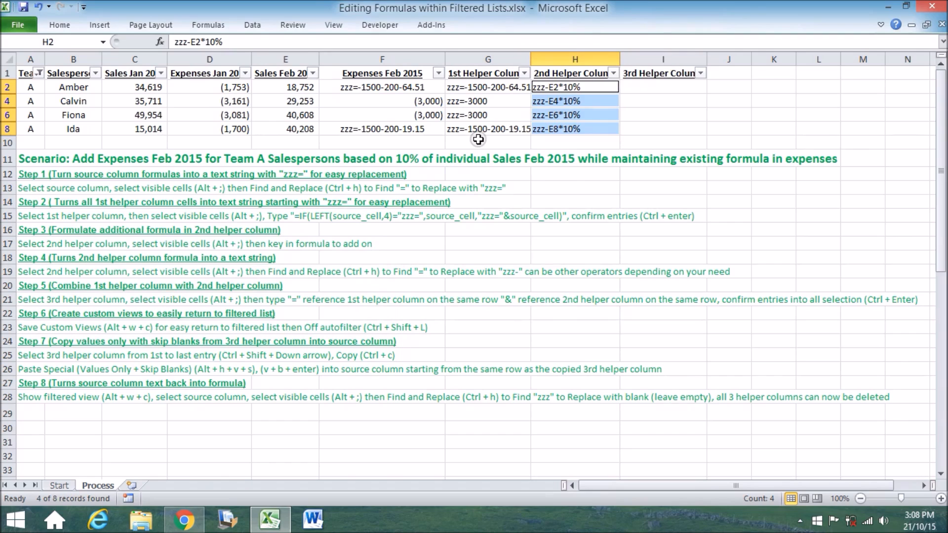
Step: Combine the first two helper columns in 3rd Helper Column cell I2 with the formula =G2&H2
{"action": "key", "text": "Right"}
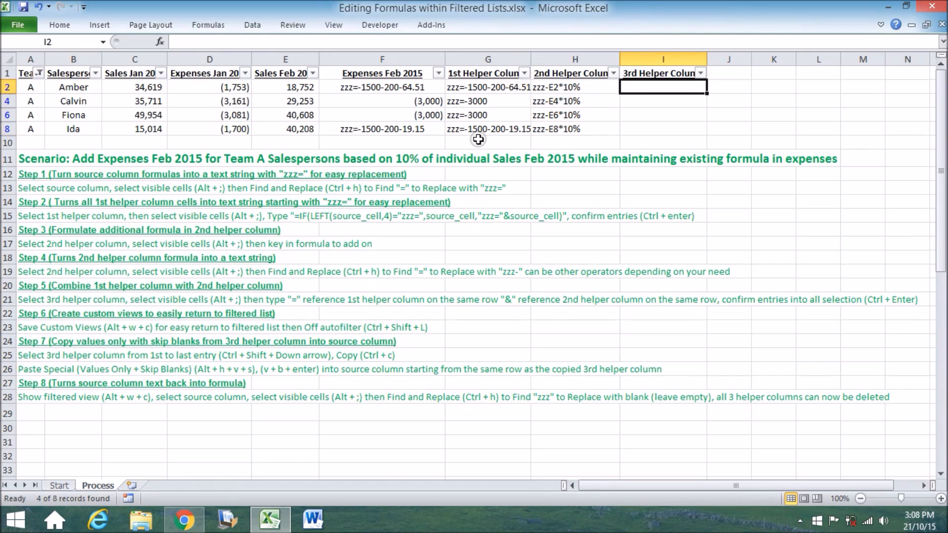
{"action": "type", "text": "="}
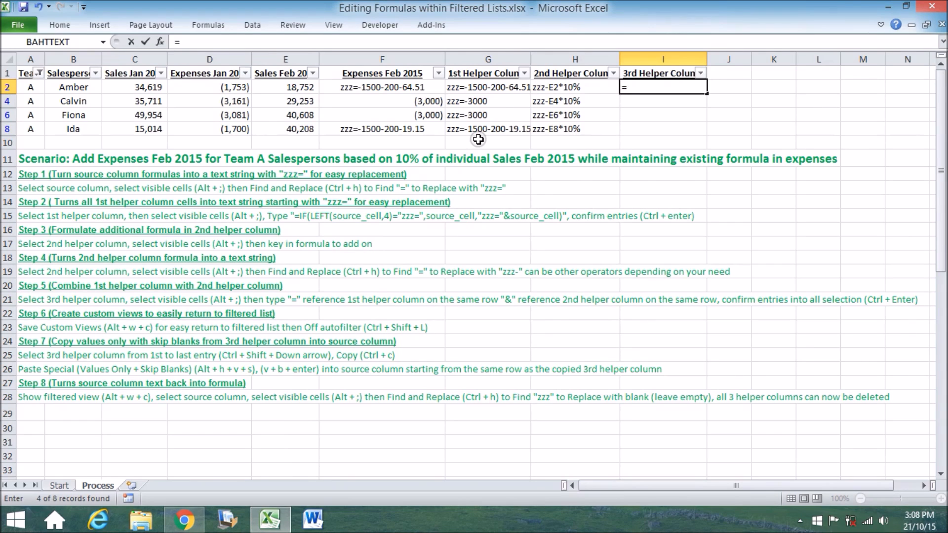
{"action": "left_click", "coordinate": [493, 88]}
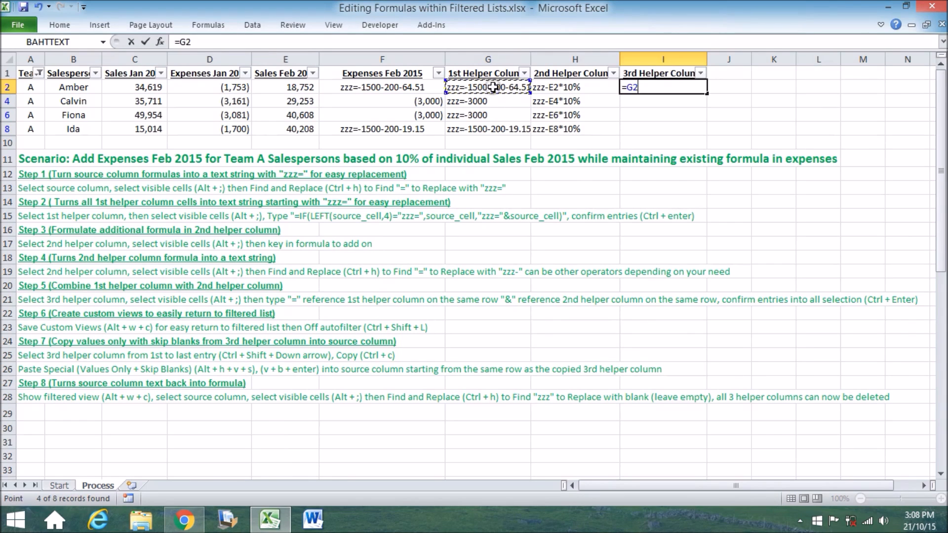
{"action": "type", "text": "&"}
{"action": "left_click", "coordinate": [550, 87]}
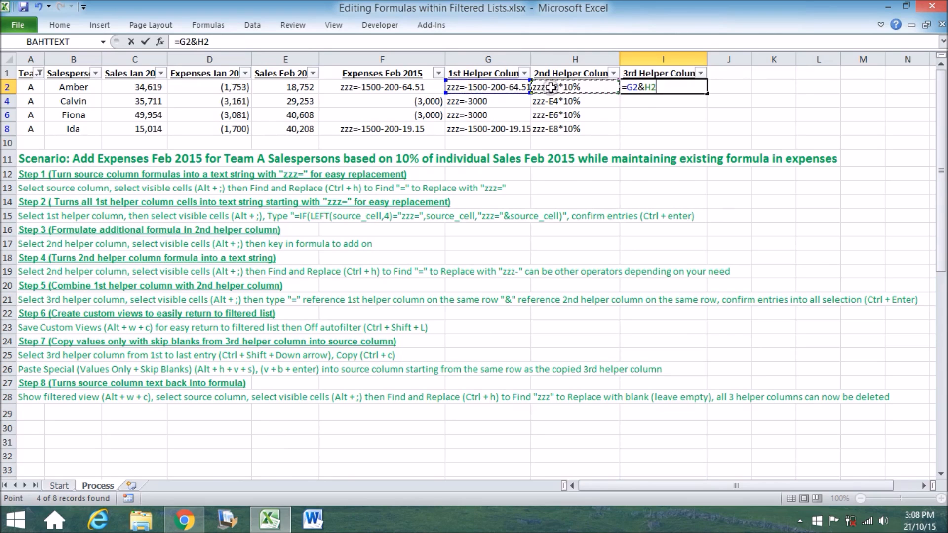
{"action": "key", "text": "ctrl+Return"}
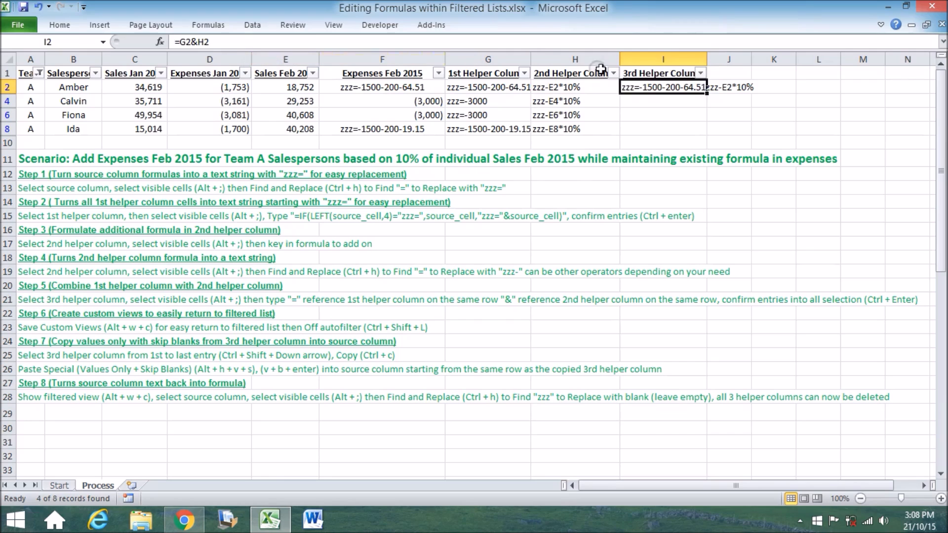
Step: Fill only the visible 3rd Helper Column cells, I2:I8, with the formula =G2&H2
{"action": "left_click", "coordinate": [492, 86]}
{"action": "left_click", "coordinate": [572, 86]}
{"action": "left_click", "coordinate": [673, 89]}
{"action": "key", "text": "shift+Down"}
{"action": "key", "text": "shift+Down"}
{"action": "key", "text": "shift+Down"}
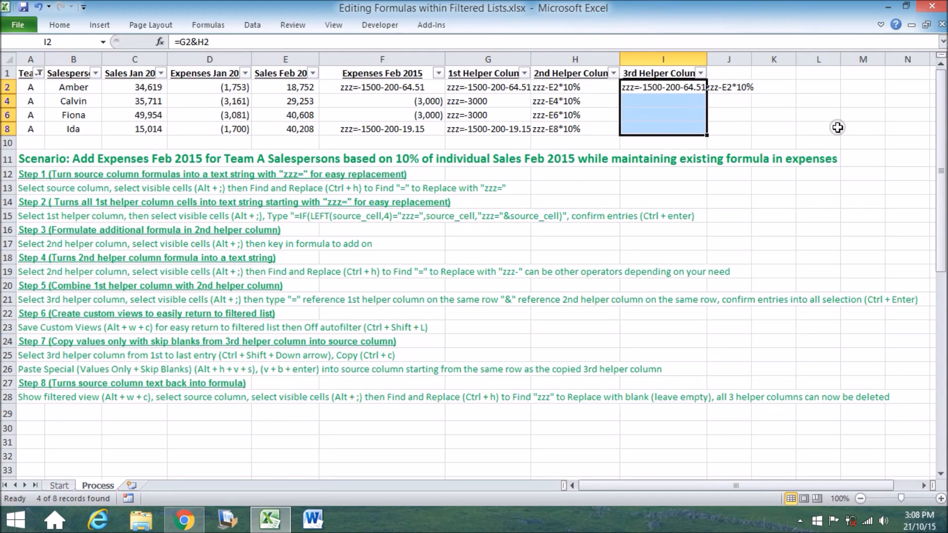
{"action": "key", "text": "alt+semicolon"}
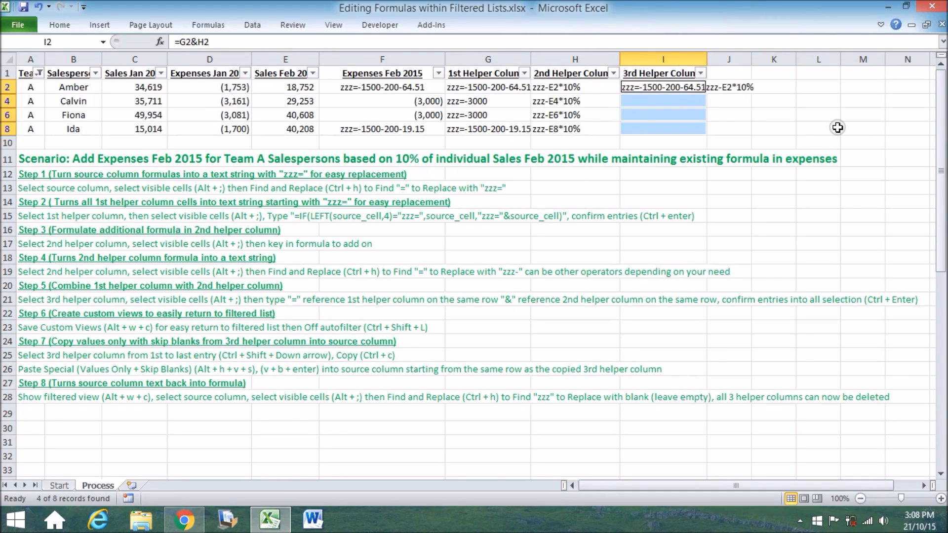
{"action": "key", "text": "F2"}
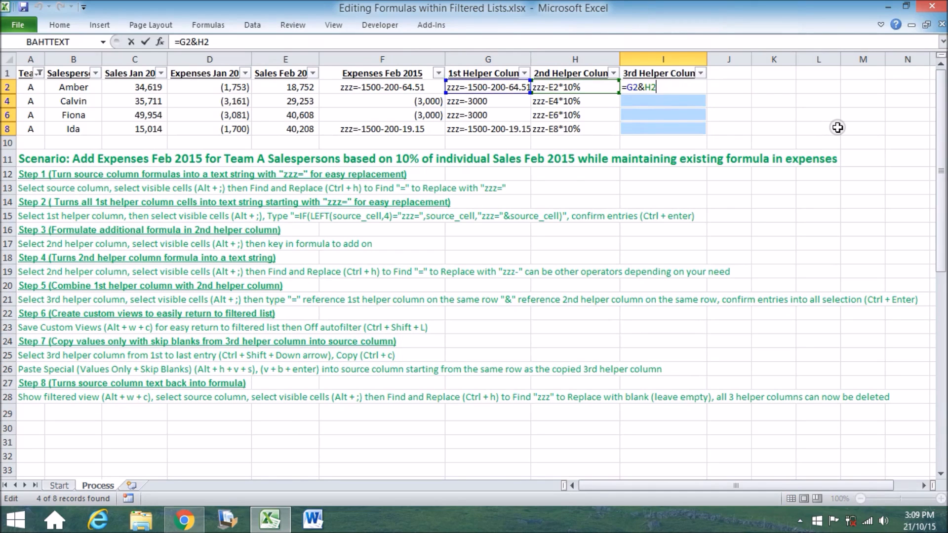
{"action": "key", "text": "ctrl+Return"}
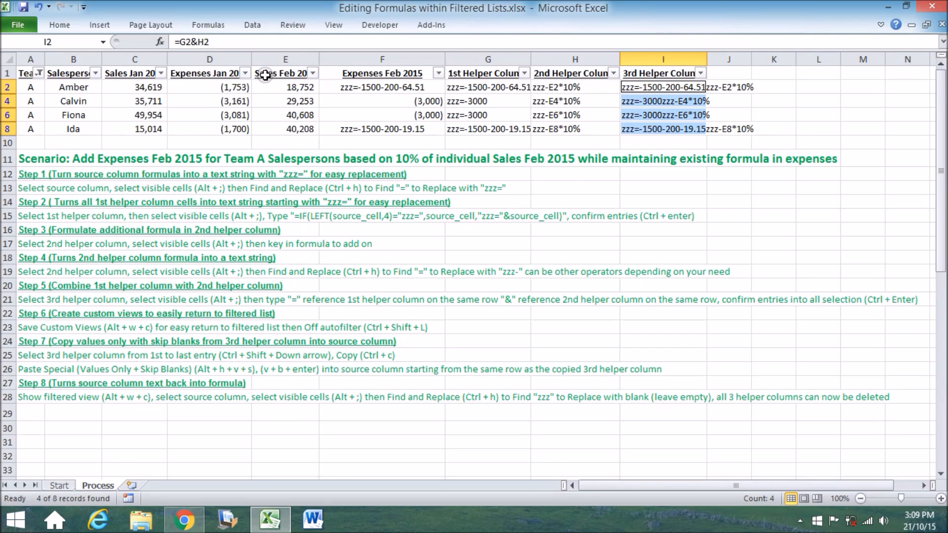
Step: Delete the custom view TeamA and save the filtered list as a custom view named OnlyTeamA, including print and filter settings
{"action": "key", "text": "alt"}
{"action": "key", "text": "w"}
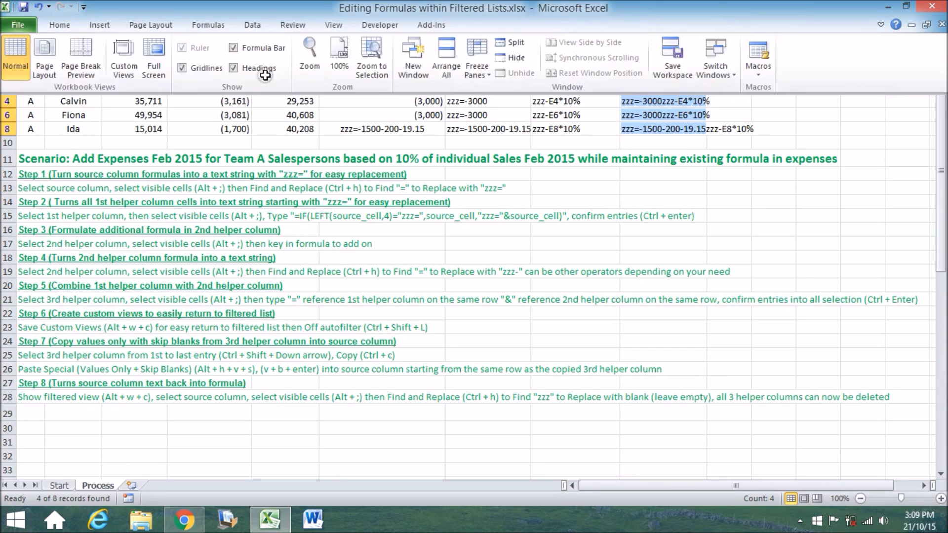
{"action": "key", "text": "c"}
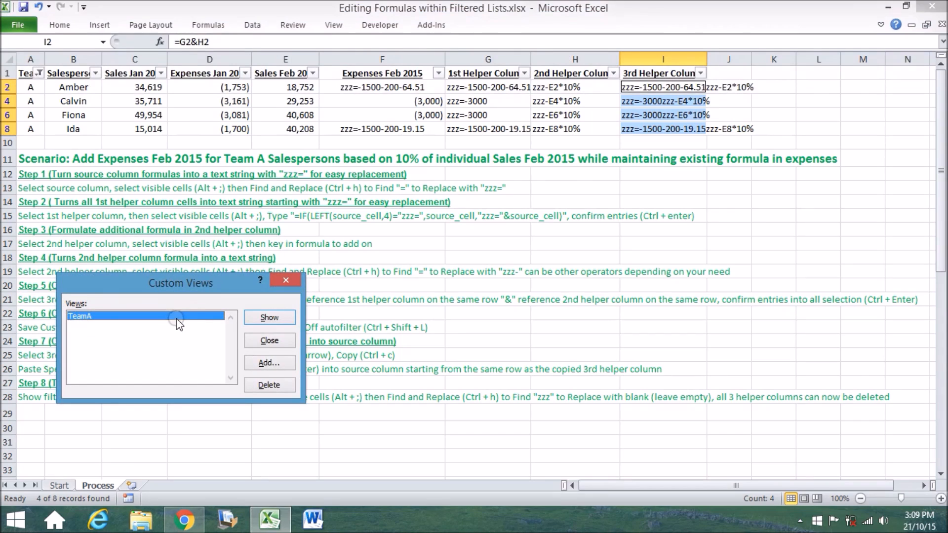
{"action": "left_click", "coordinate": [269, 386]}
{"action": "left_click", "coordinate": [460, 285]}
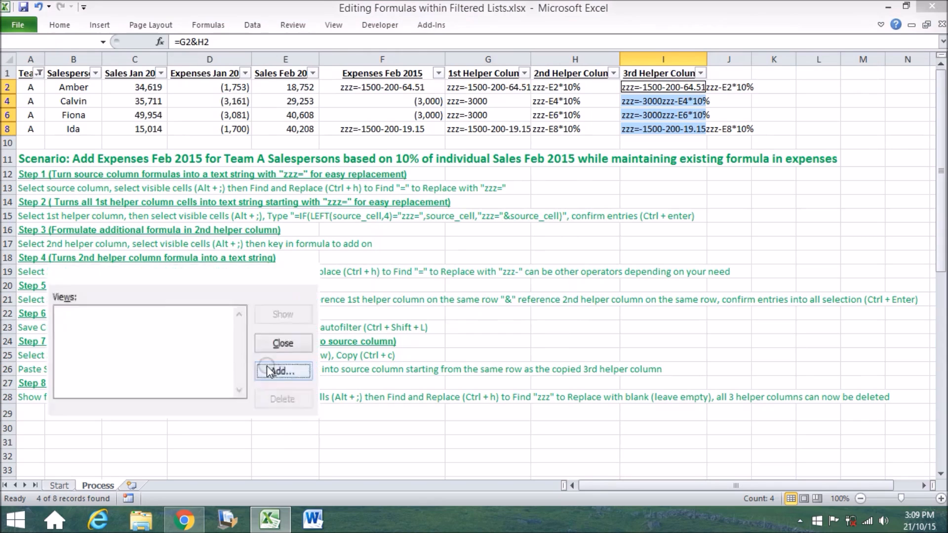
{"action": "left_click", "coordinate": [267, 366]}
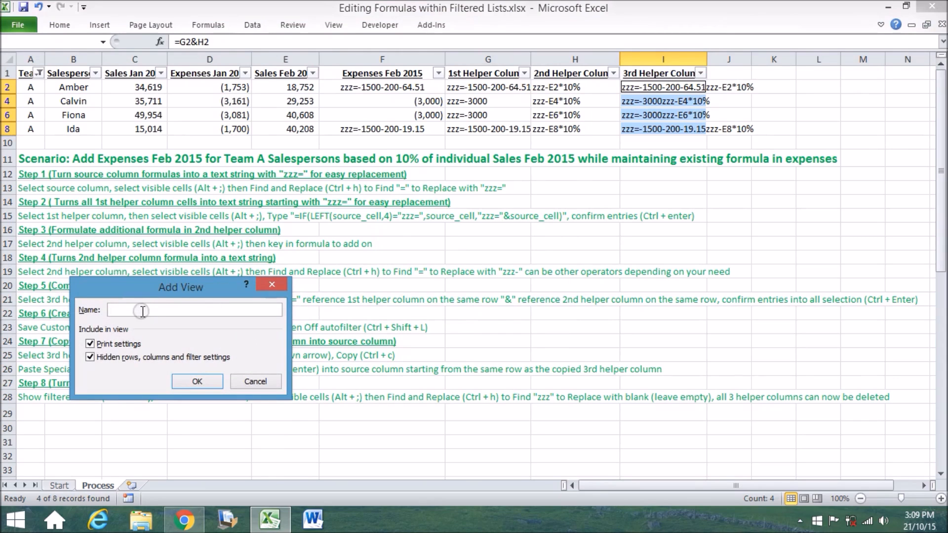
{"action": "type", "text": "OnlyTeamA"}
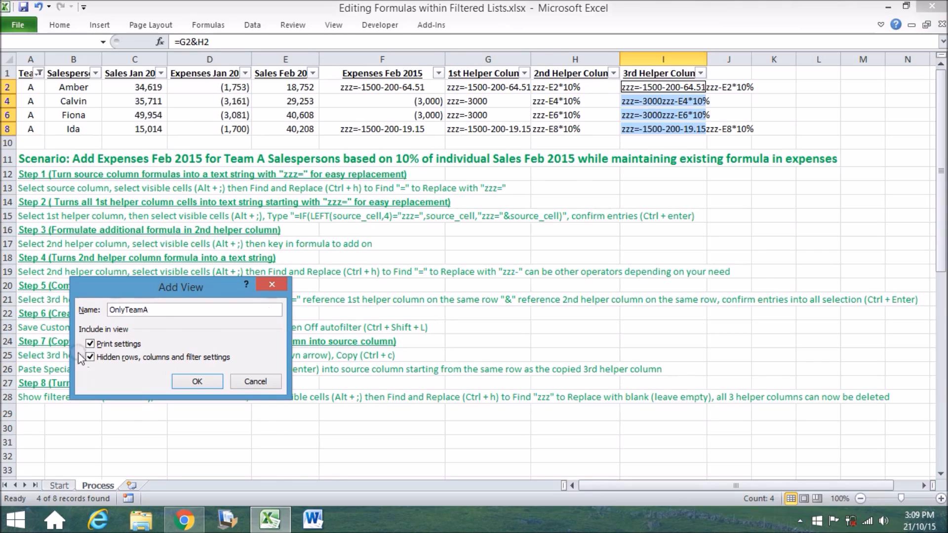
{"action": "left_click", "coordinate": [197, 381]}
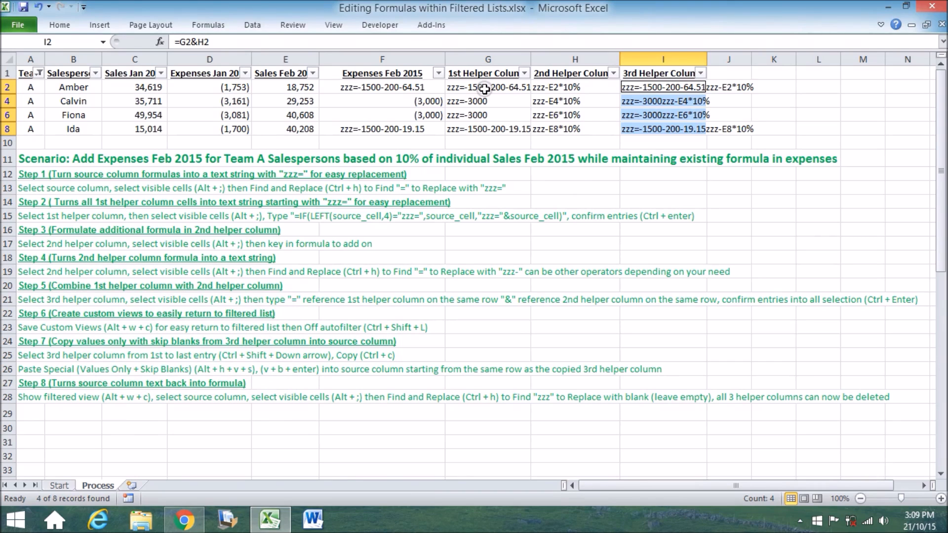
Step: Turn off the AutoFilter and check the blank and filled cells in the 3rd Helper Column
{"action": "key", "text": "ctrl+shift+l"}
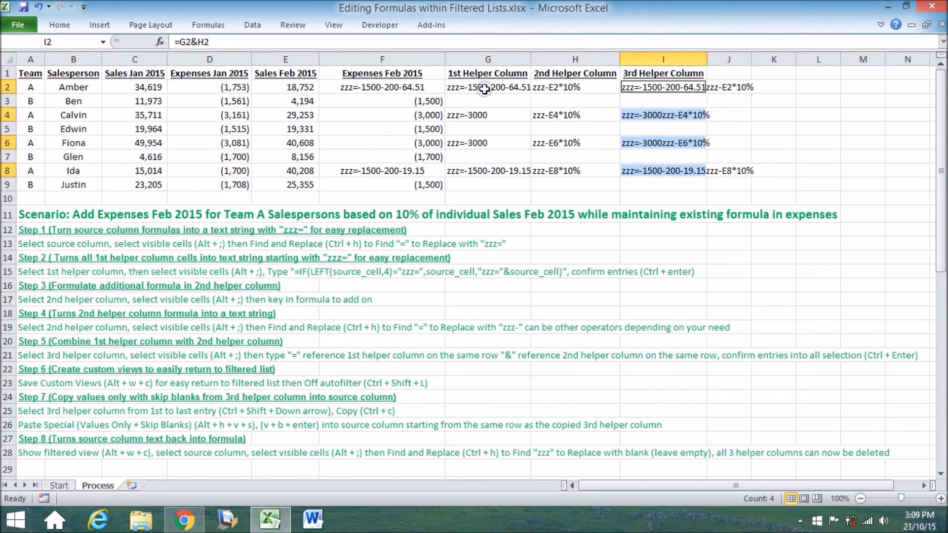
{"action": "left_click_drag", "start_coordinate": [675, 85], "coordinate": [675, 177]}
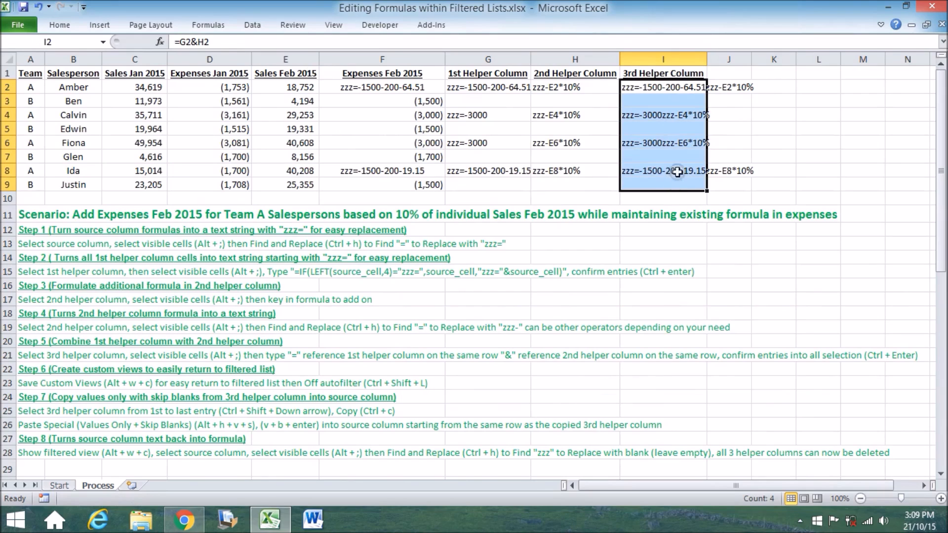
{"action": "left_click", "coordinate": [680, 103]}
{"action": "left_click", "coordinate": [665, 127]}
{"action": "left_click", "coordinate": [663, 155]}
{"action": "left_click", "coordinate": [660, 173]}
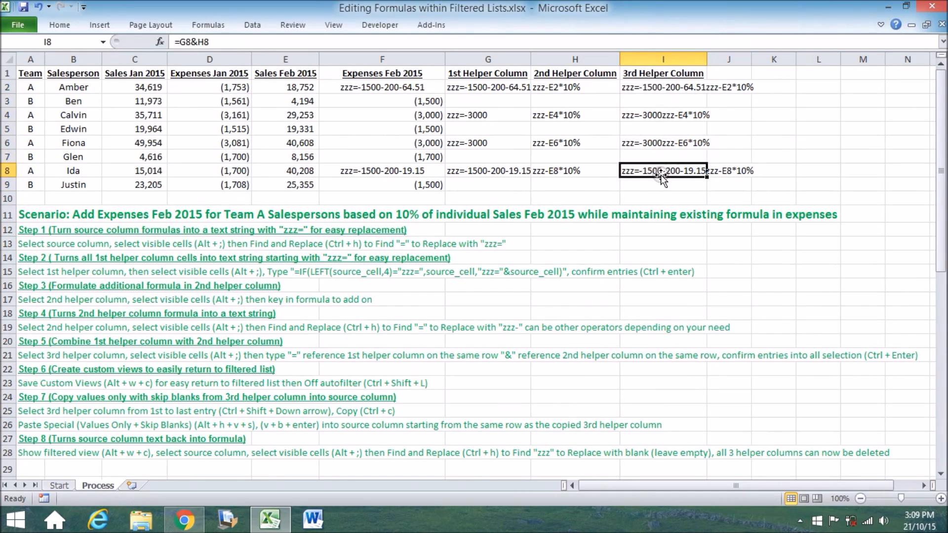
Step: Copy the 3rd Helper Column range I2:I8, including its blank cells
{"action": "left_click", "coordinate": [663, 87]}
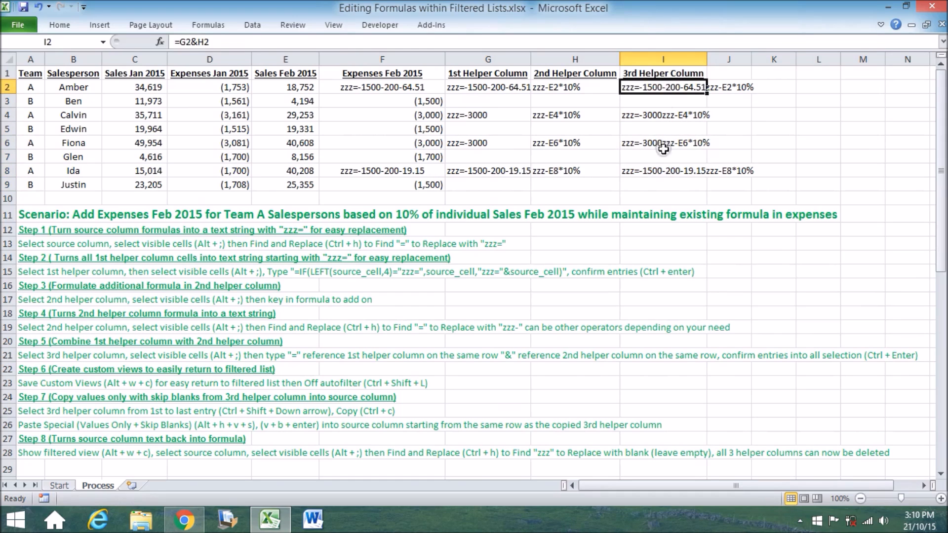
{"action": "left_click", "coordinate": [663, 171], "text": "ctrl"}
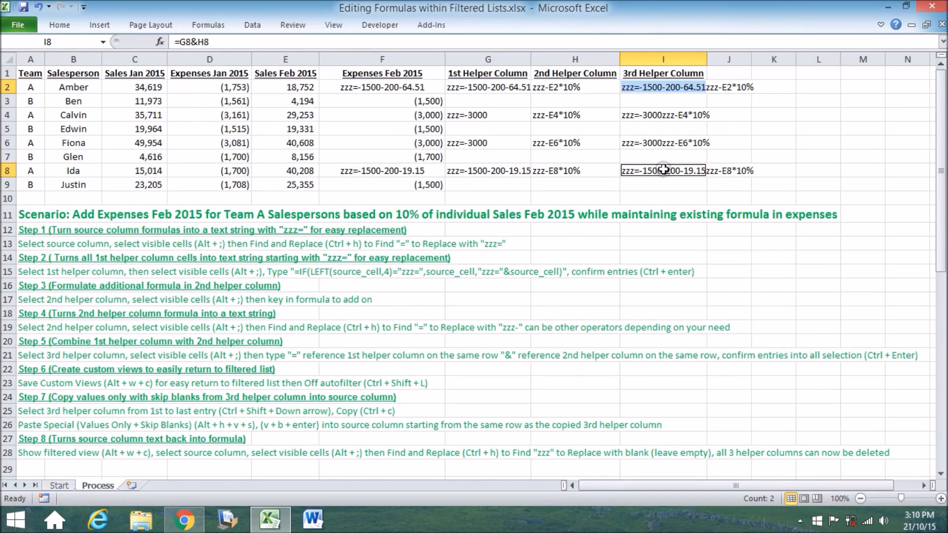
{"action": "left_click", "coordinate": [663, 87]}
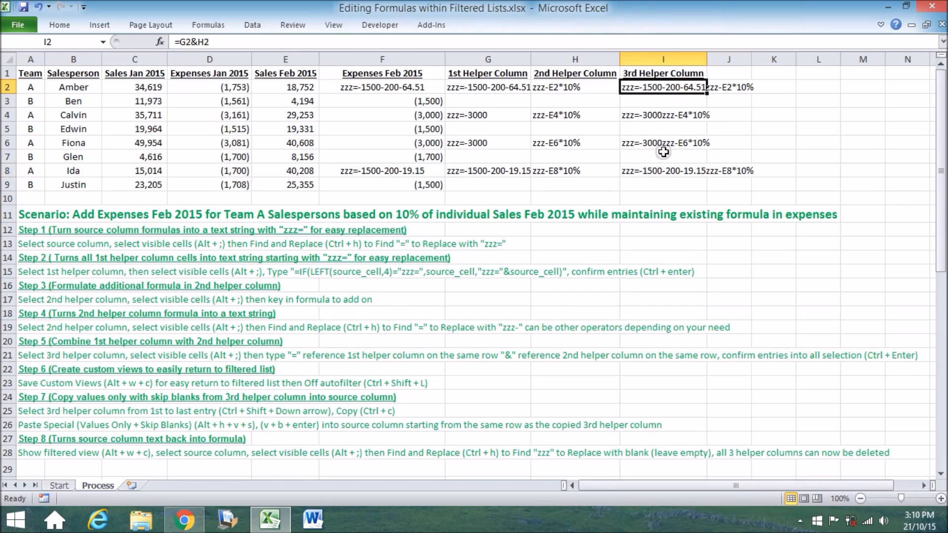
{"action": "left_click", "coordinate": [663, 171]}
{"action": "left_click", "coordinate": [64, 43]}
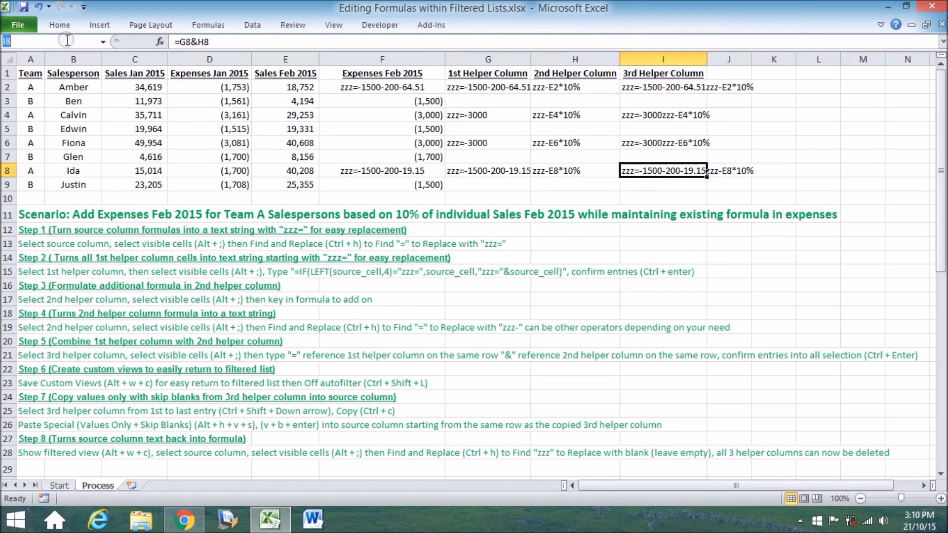
{"action": "type", "text": "i2:"}
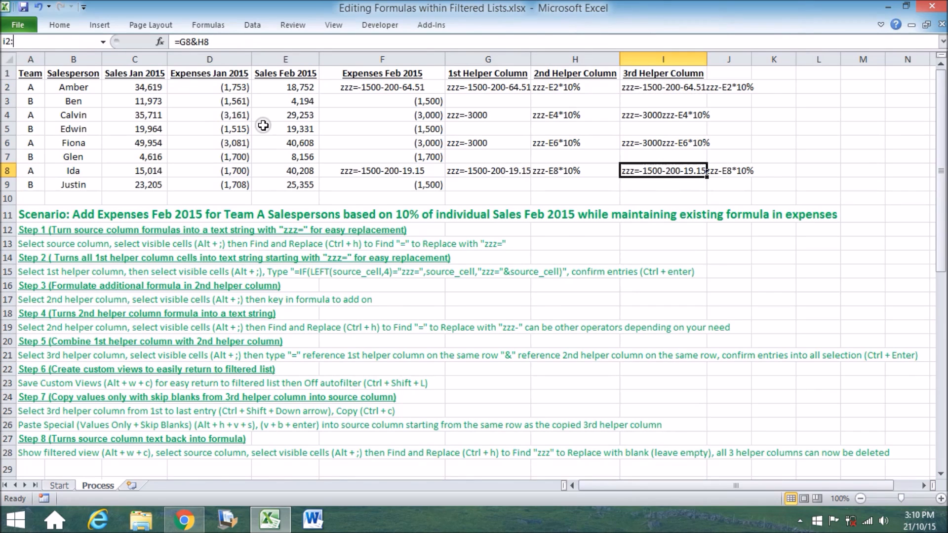
{"action": "type", "text": "i8"}
{"action": "key", "text": "Return"}
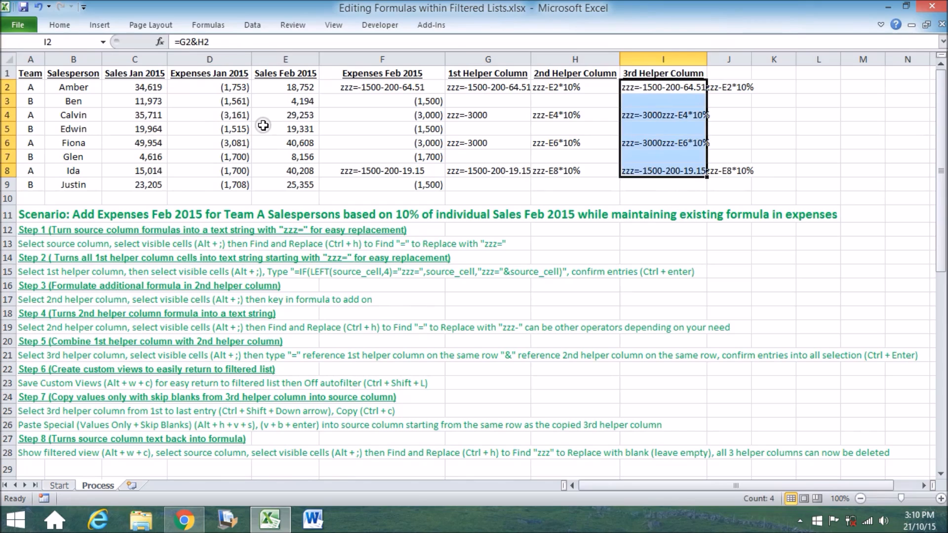
{"action": "key", "text": "ctrl+c"}
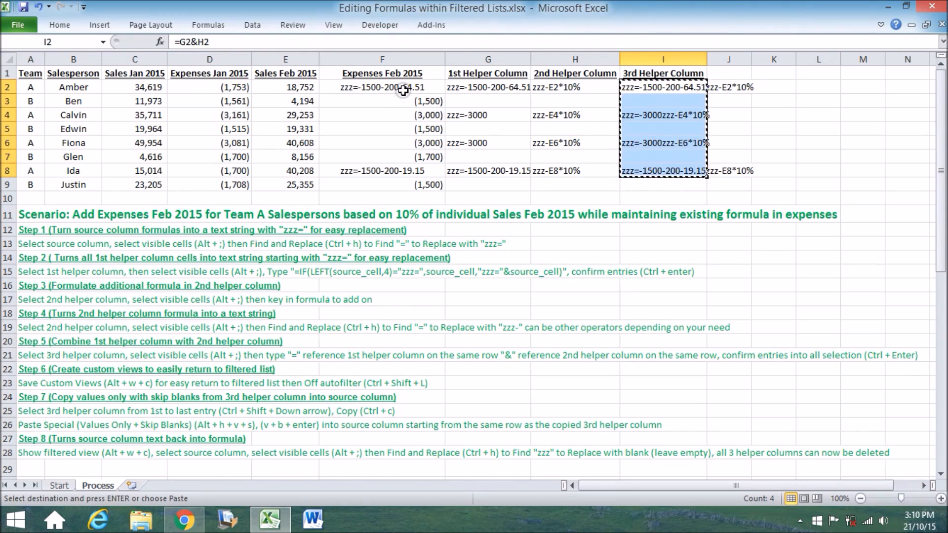
Step: Paste the copied range into Expenses Feb 2015 from F2 as values only, skipping blanks
{"action": "left_click", "coordinate": [404, 89]}
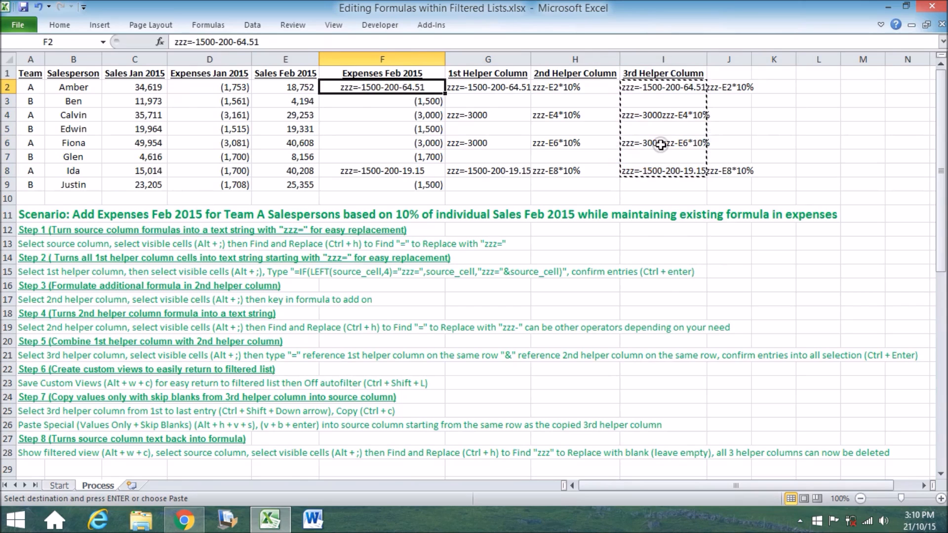
{"action": "key", "text": "alt"}
{"action": "key", "text": "h"}
{"action": "key", "text": "v"}
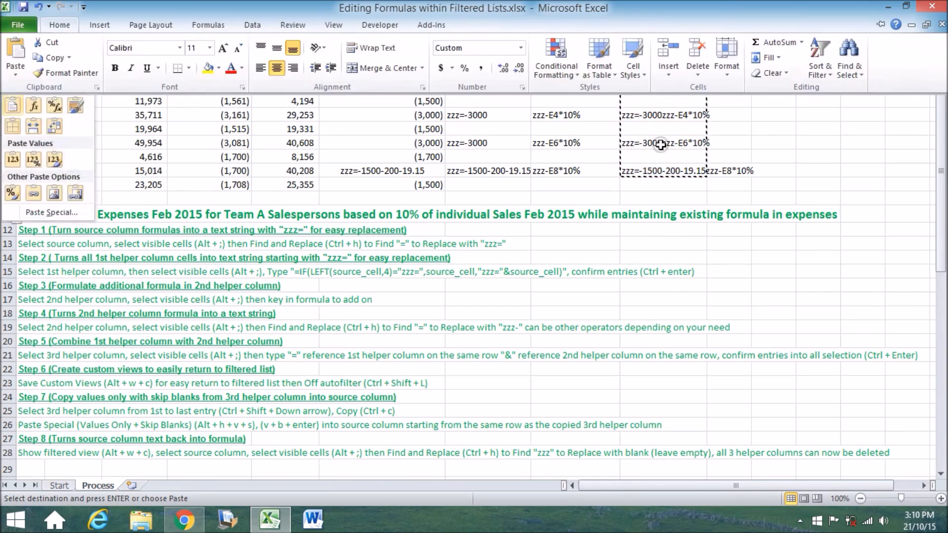
{"action": "key", "text": "s"}
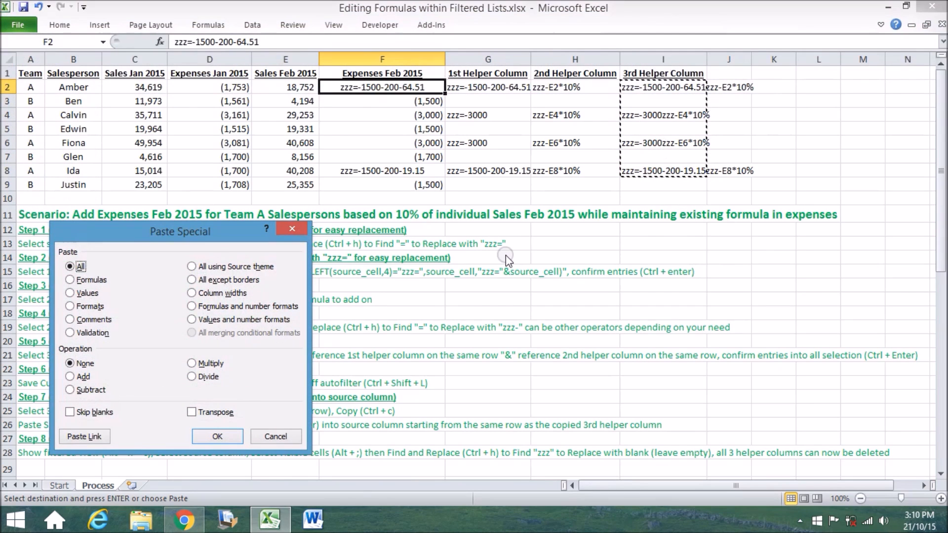
{"action": "key", "text": "v"}
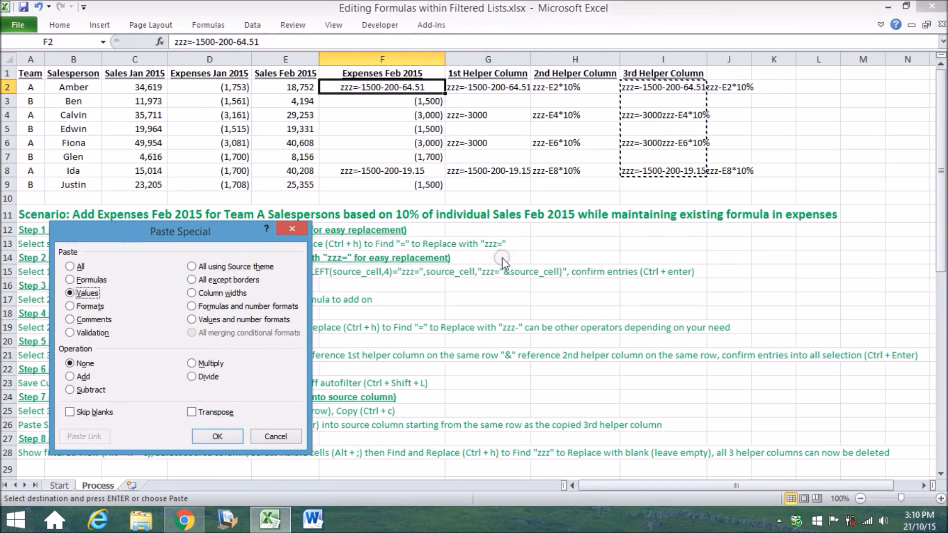
{"action": "left_click", "coordinate": [74, 413]}
{"action": "left_click", "coordinate": [200, 437]}
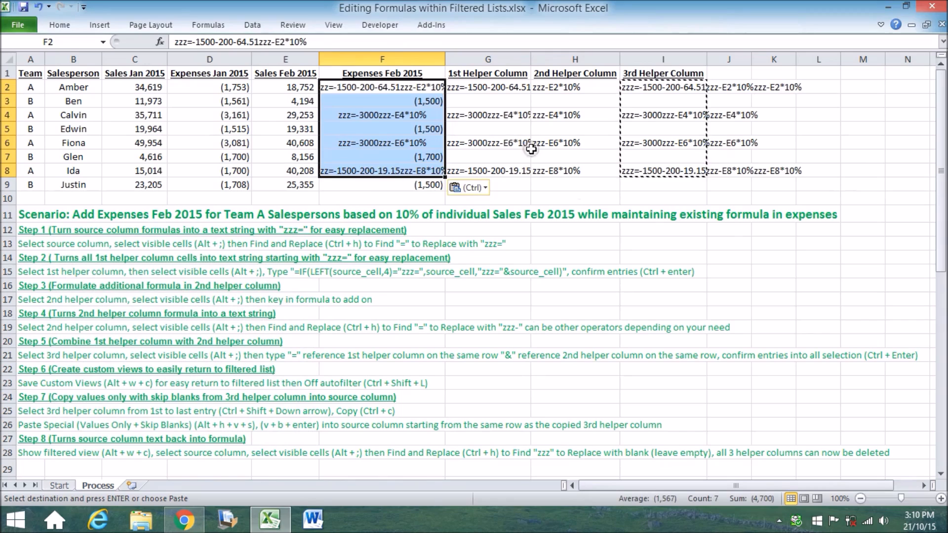
Step: Examine the Team B and Team A cells in Expenses Feb 2015 against the blank 3rd Helper Column cells
{"action": "left_click", "coordinate": [437, 101]}
{"action": "left_click", "coordinate": [432, 129], "text": "ctrl"}
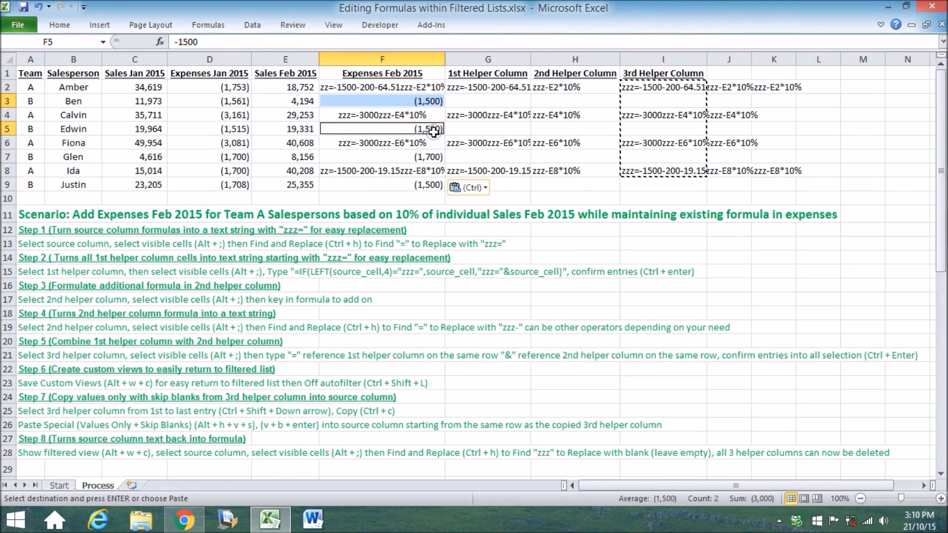
{"action": "left_click", "coordinate": [431, 157], "text": "ctrl"}
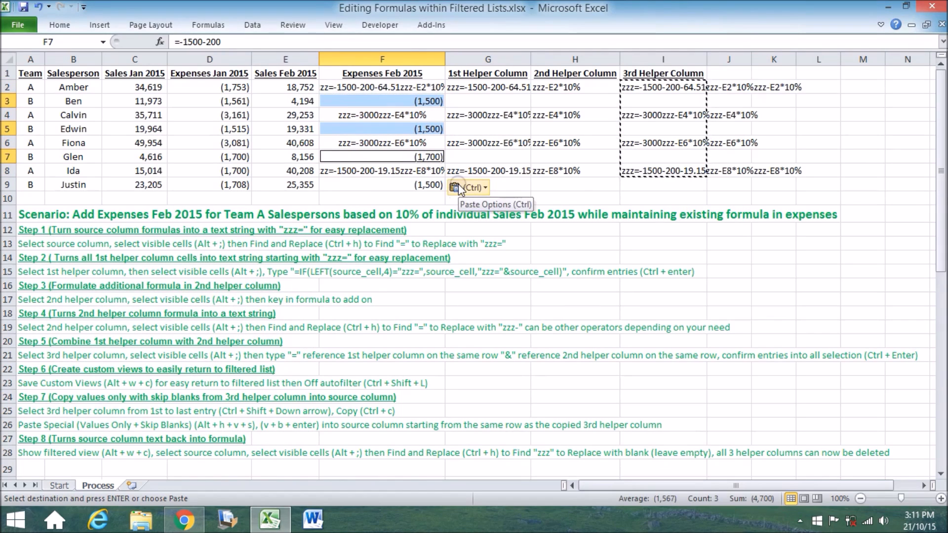
{"action": "left_click", "coordinate": [680, 103]}
{"action": "left_click", "coordinate": [665, 127], "text": "ctrl"}
{"action": "left_click", "coordinate": [363, 129]}
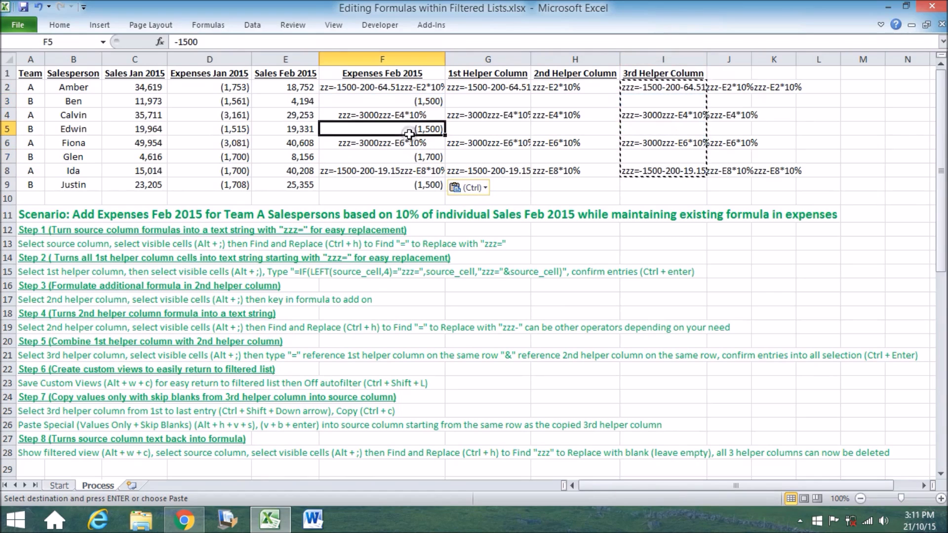
{"action": "left_click", "coordinate": [378, 89]}
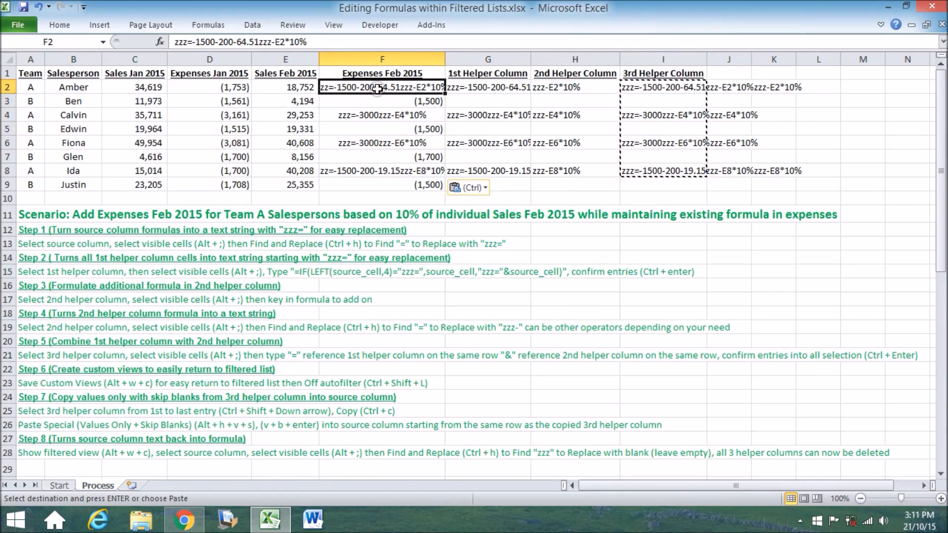
{"action": "left_click", "coordinate": [378, 114]}
{"action": "left_click", "coordinate": [378, 140]}
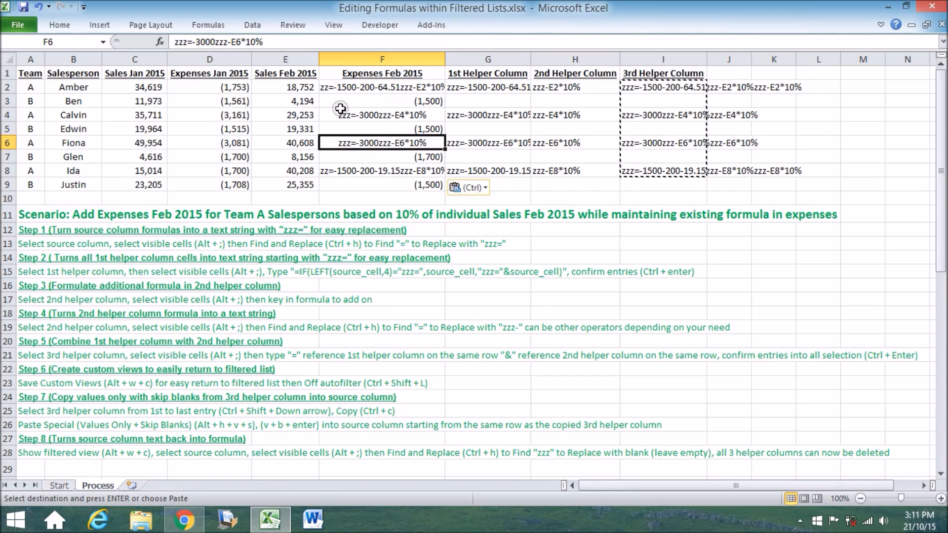
Step: Show the custom view OnlyTeamA to restore the filtered list
{"action": "key", "text": "alt"}
{"action": "key", "text": "w"}
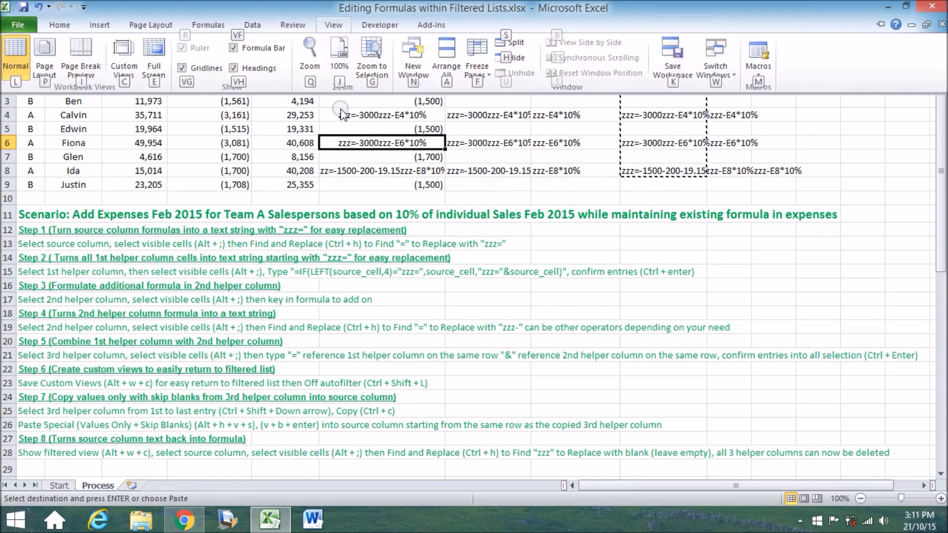
{"action": "key", "text": "c"}
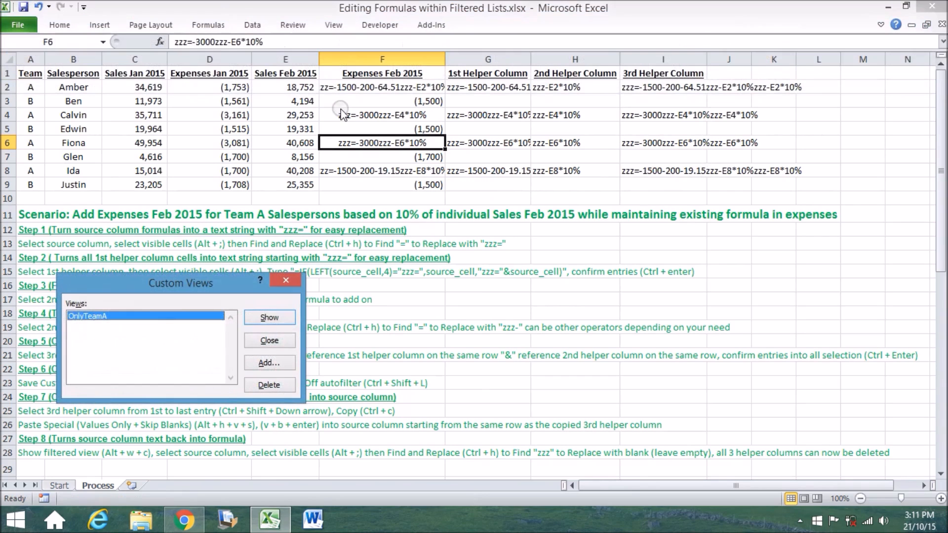
{"action": "double_click", "coordinate": [84, 316]}
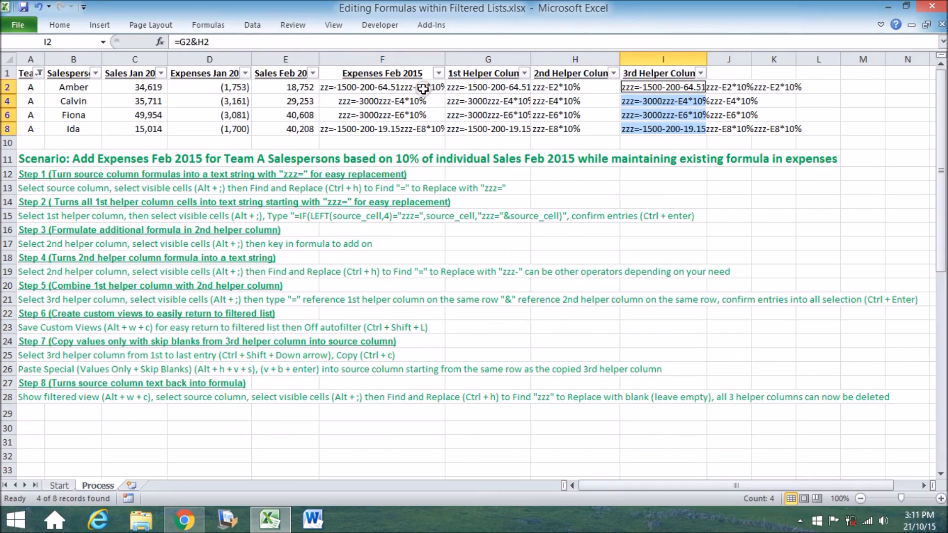
Step: Replace every "zzz" with nothing in the visible Expenses Feb 2015 cells F2:F8, turning the text back into formulas
{"action": "left_click", "coordinate": [424, 89]}
{"action": "left_click_drag", "start_coordinate": [423, 88], "coordinate": [415, 128]}
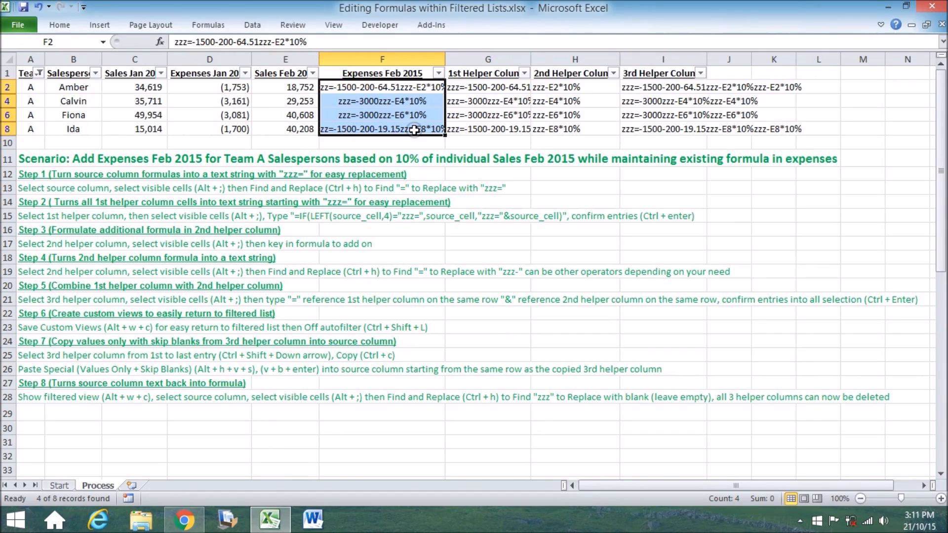
{"action": "key", "text": "alt+semicolon"}
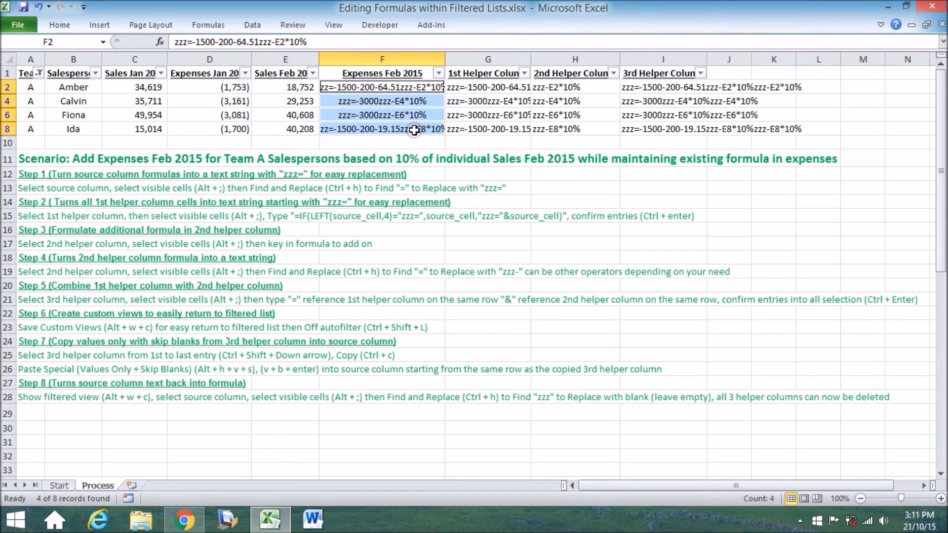
{"action": "key", "text": "ctrl+h"}
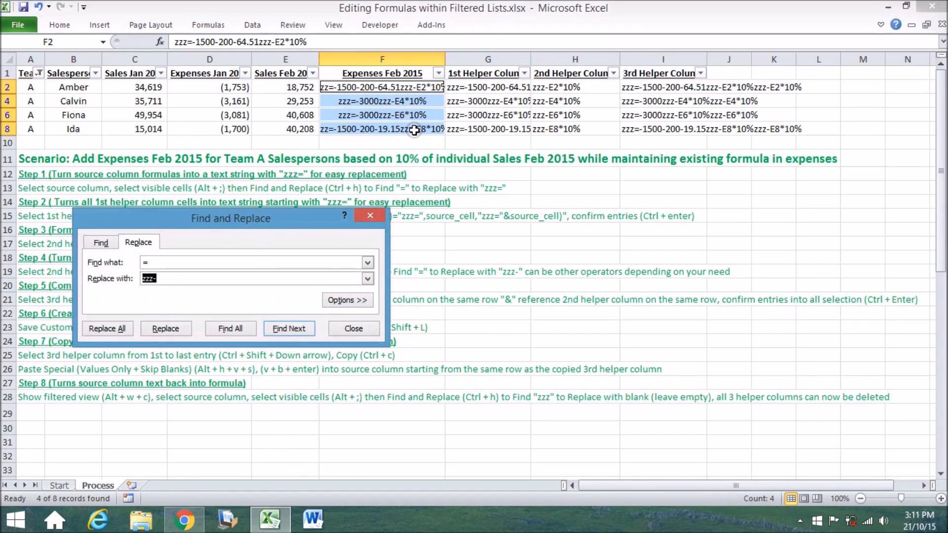
{"action": "key", "text": "shift+Tab"}
{"action": "type", "text": "zzz"}
{"action": "key", "text": "Tab"}
{"action": "key", "text": "Delete"}
{"action": "key", "text": "alt+a"}
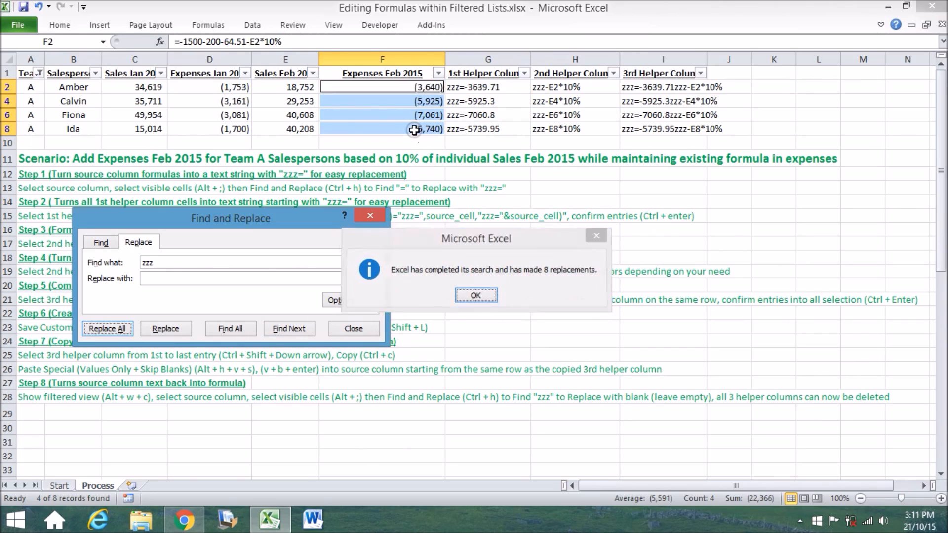
{"action": "key", "text": "Return"}
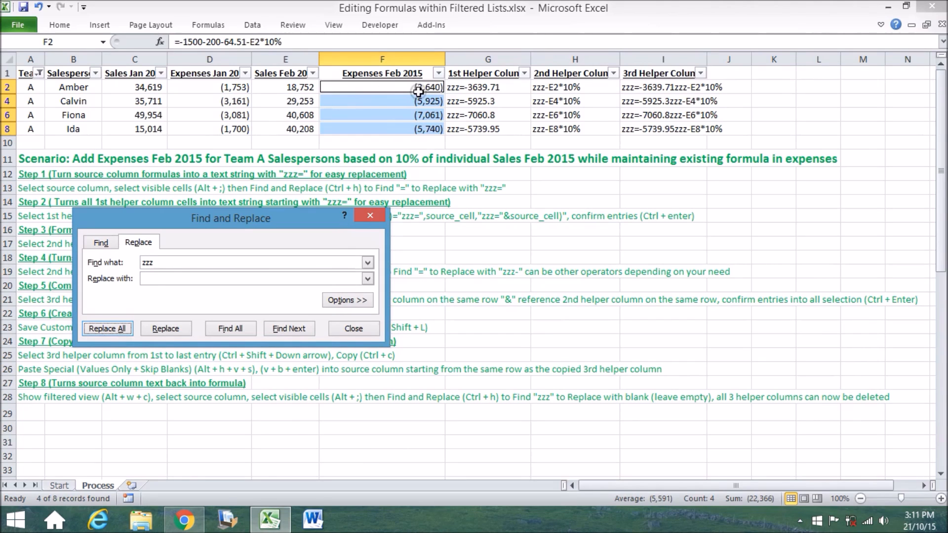
{"action": "left_click", "coordinate": [337, 327]}
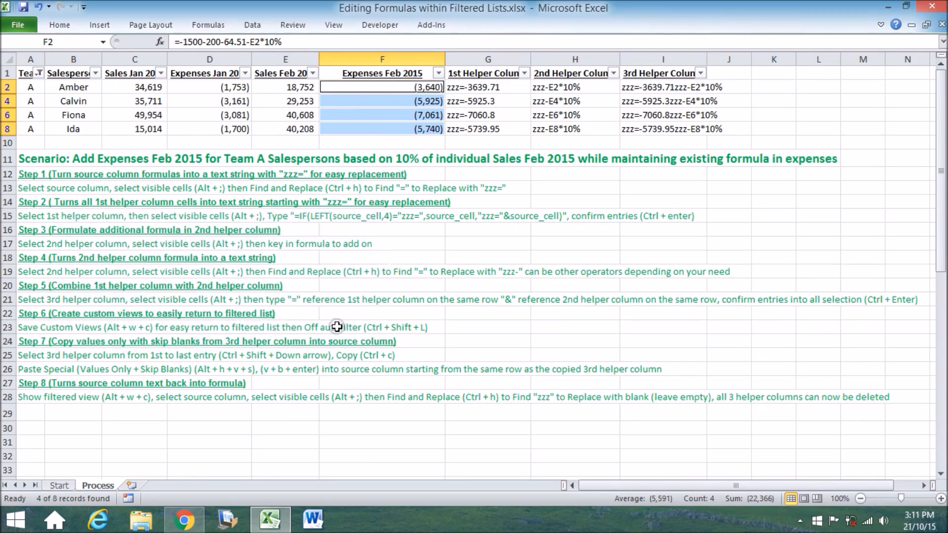
Step: Check the formula of each Team A salesperson in Expenses Feb 2015, from F2 down to F8
{"action": "left_click", "coordinate": [398, 89]}
{"action": "key", "text": "Down"}
{"action": "key", "text": "Down"}
{"action": "key", "text": "Down"}
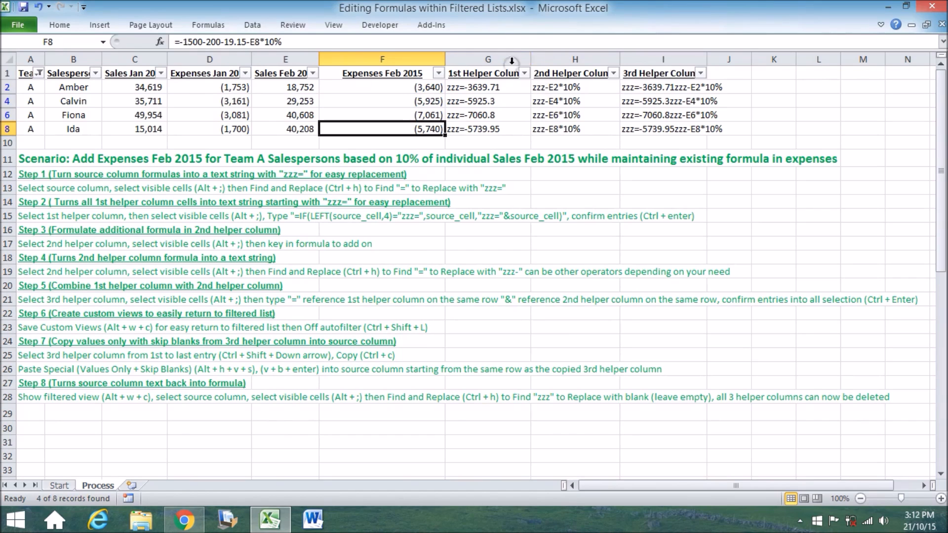
Step: Delete the three helper columns G to I from the Process sheet
{"action": "left_click_drag", "start_coordinate": [489, 58], "coordinate": [663, 58]}
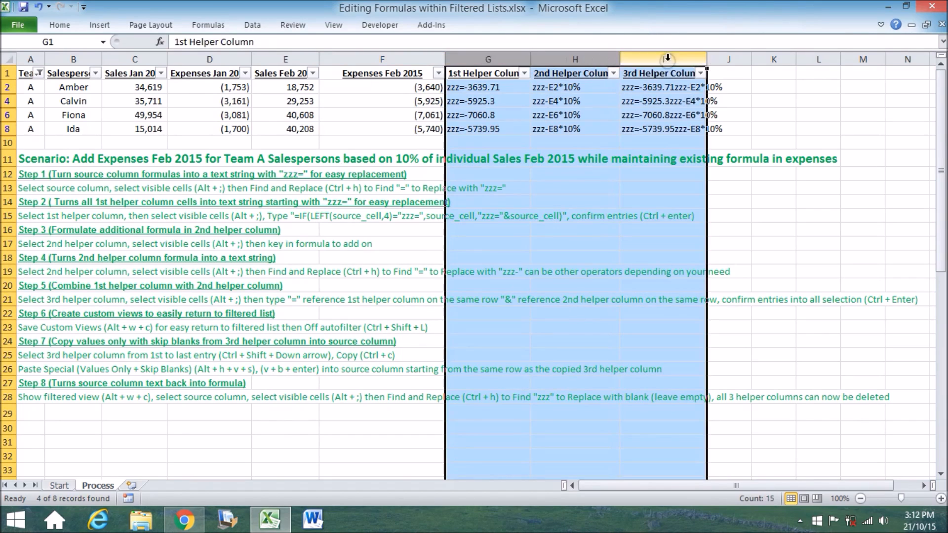
{"action": "right_click", "coordinate": [506, 61]}
{"action": "left_click", "coordinate": [561, 168]}
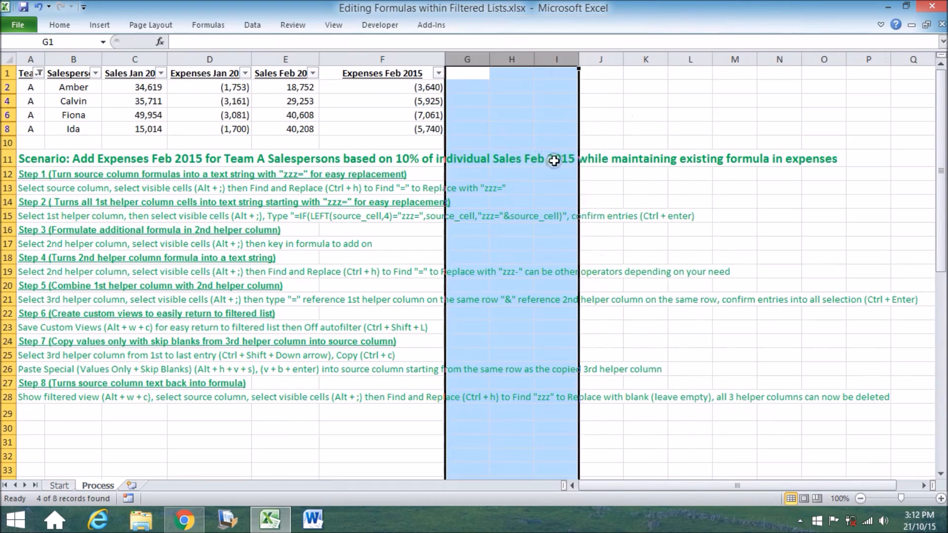
{"action": "left_click", "coordinate": [496, 116]}
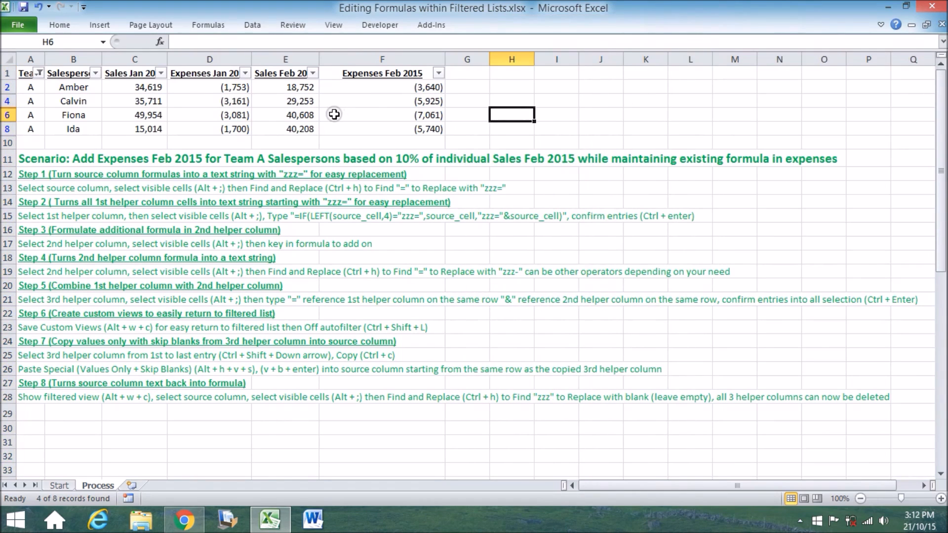